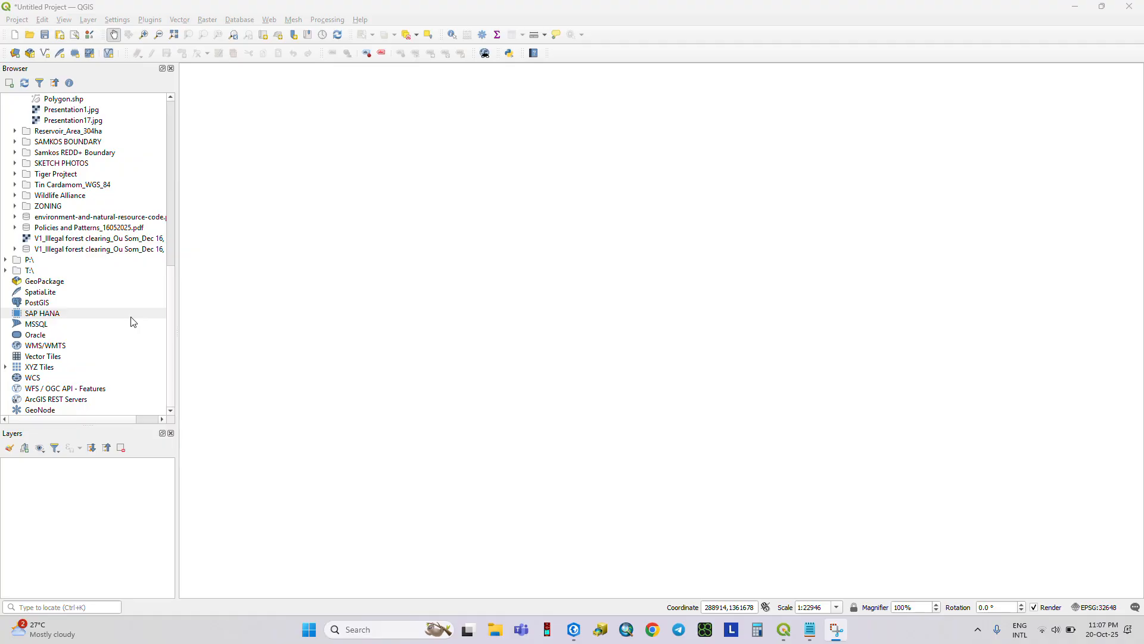
- Add the Polygon.shp shapefile to the map from the project folder
scroll(133, 322, up, 1)
scroll(132, 322, up, 3)
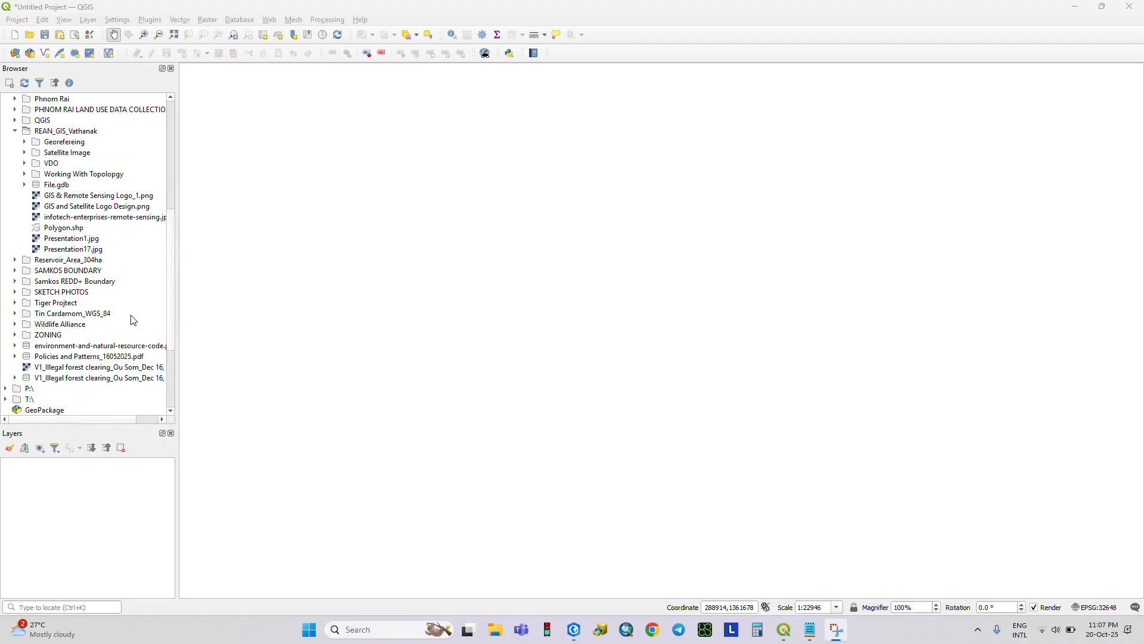
click(67, 231)
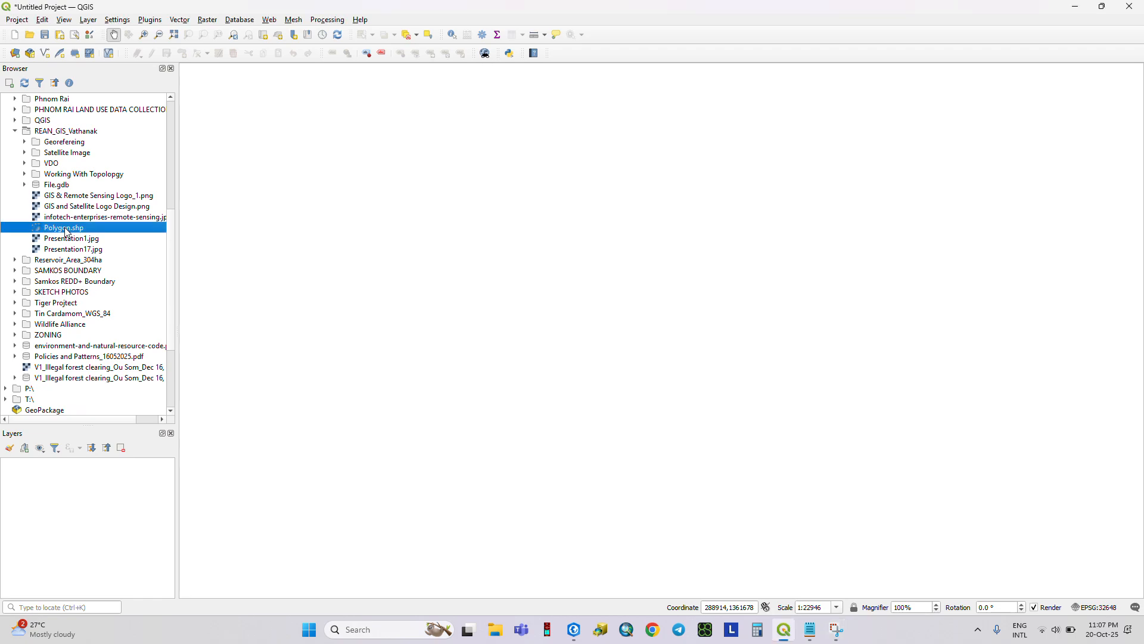
drag(67, 231, 418, 299)
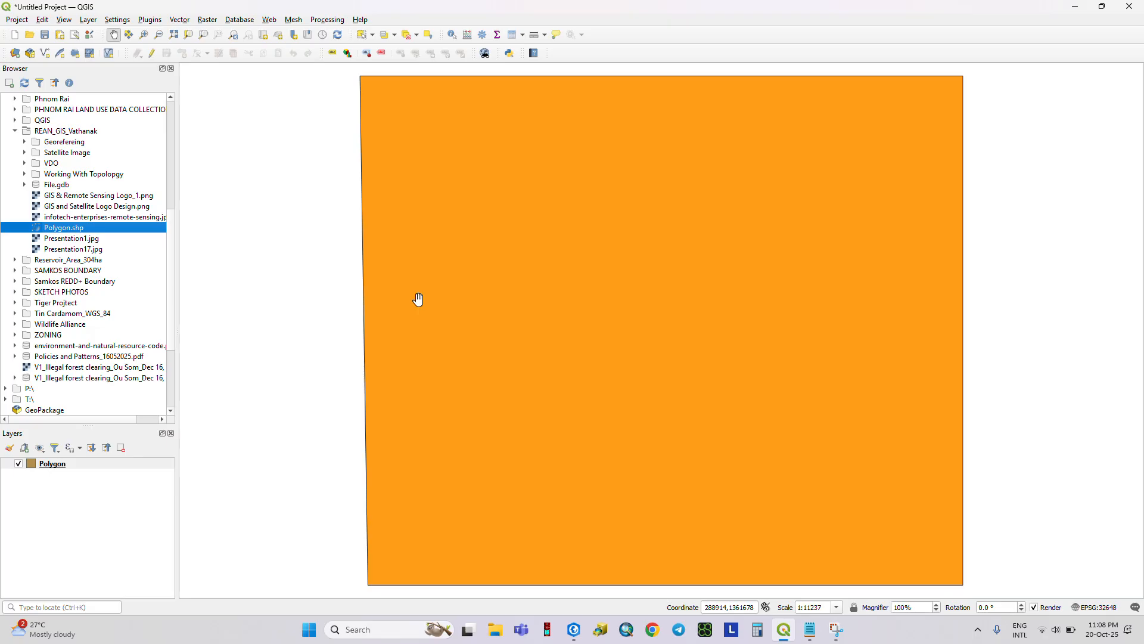
- Style the Polygon layer with the outline red symbol in its symbology properties
double_click(52, 464)
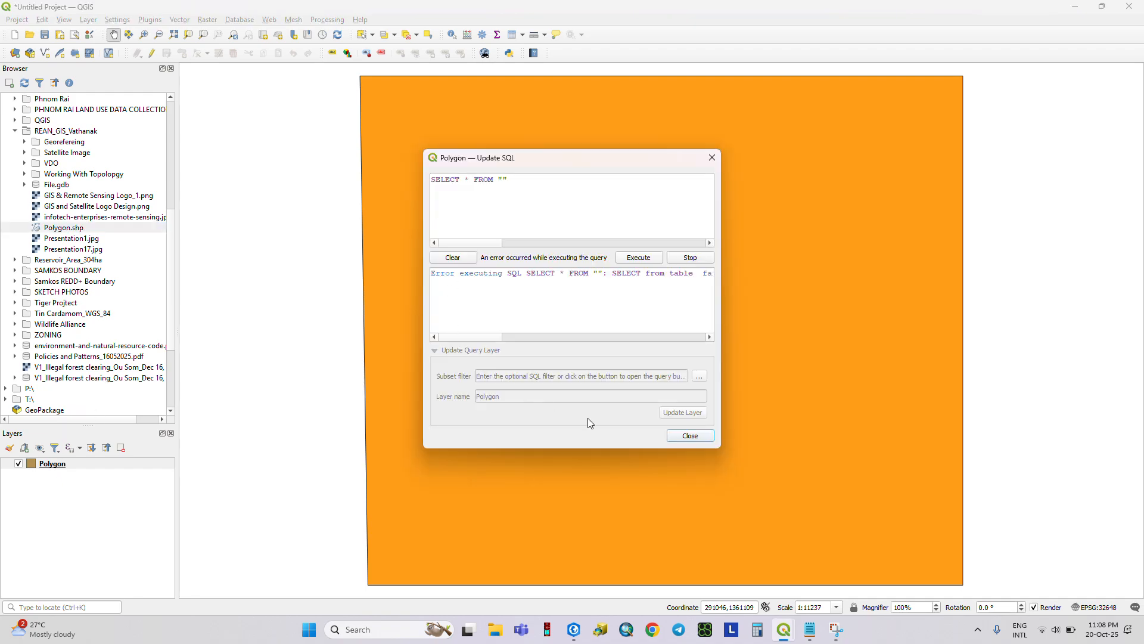
click(686, 435)
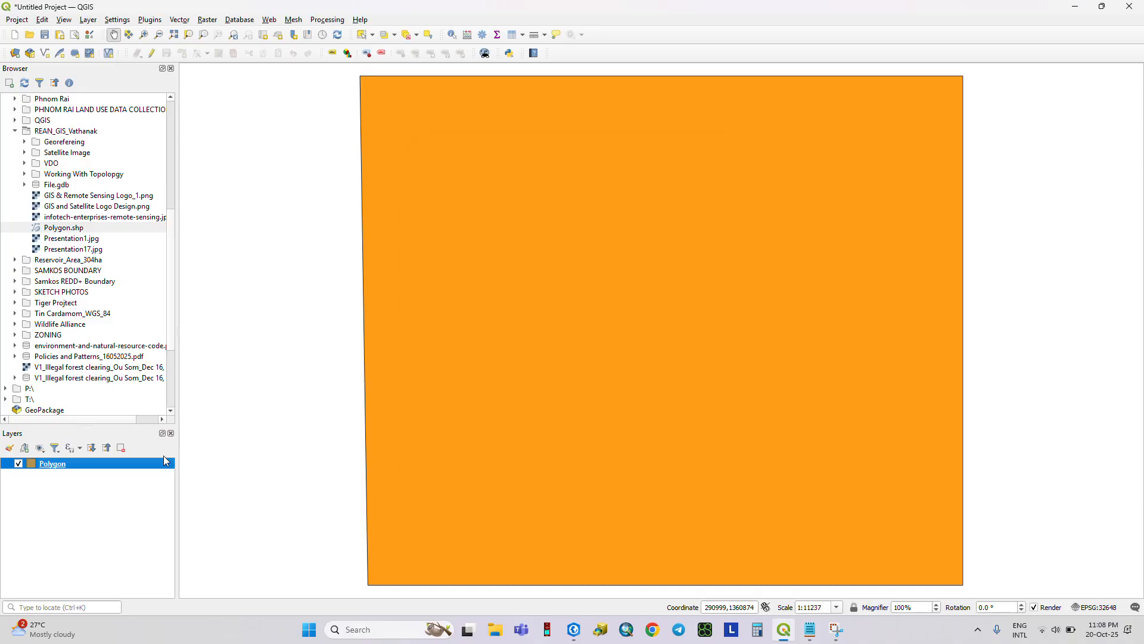
right_click(52, 470)
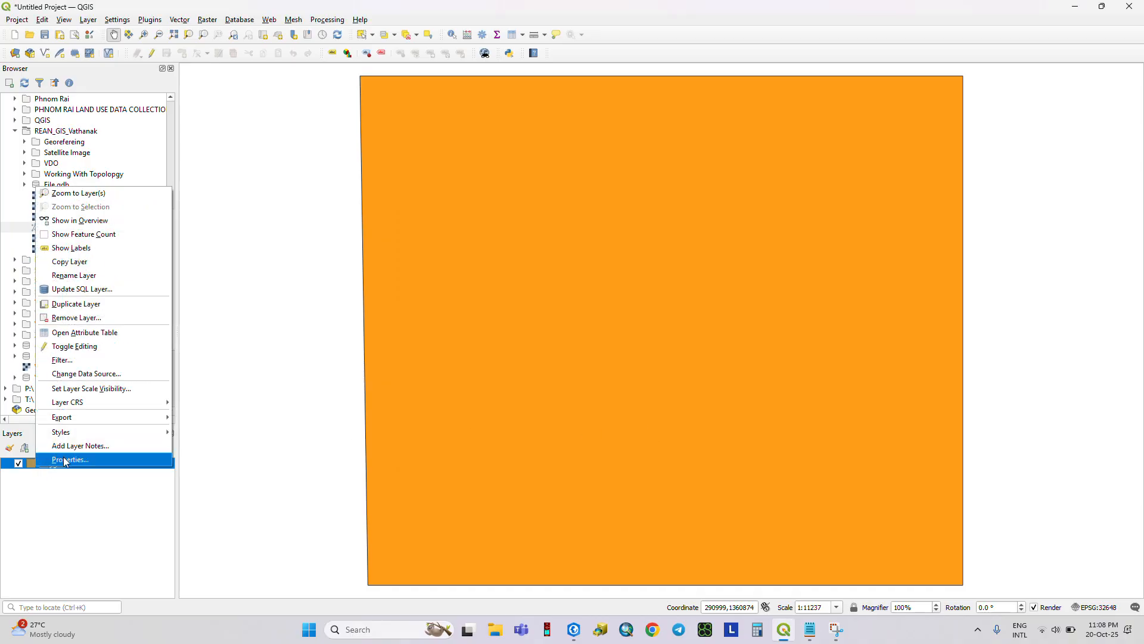
click(66, 460)
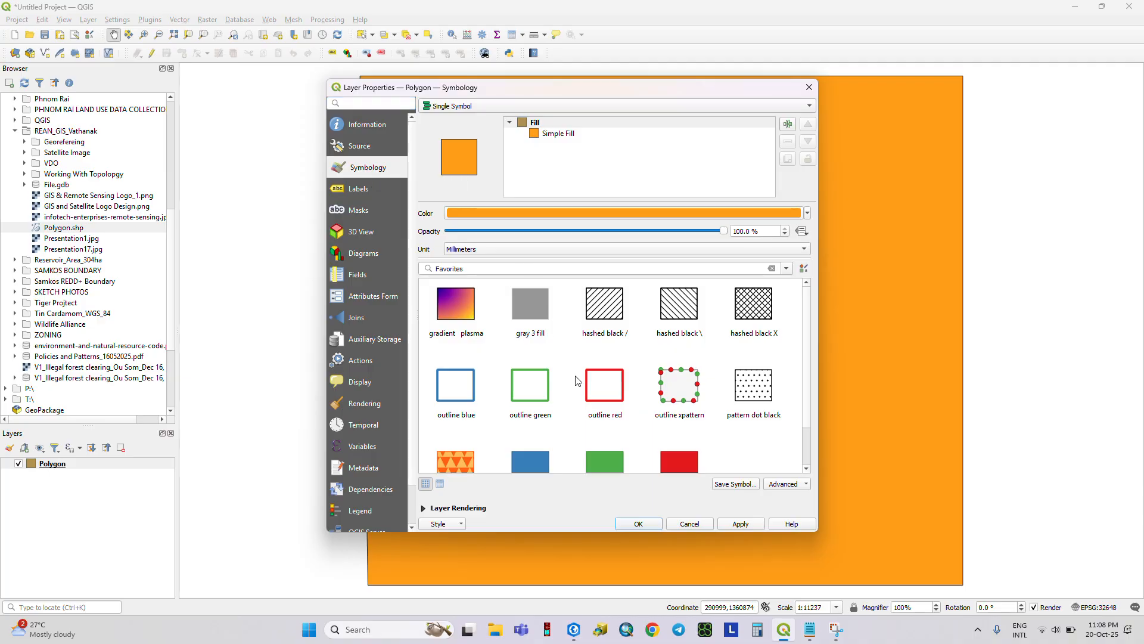
click(604, 388)
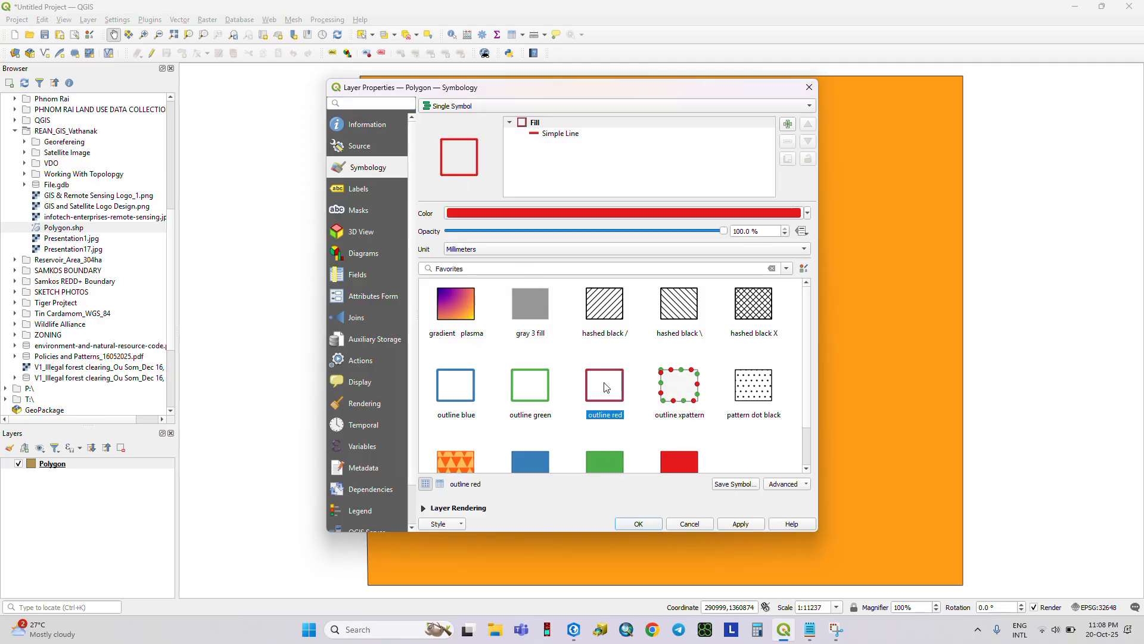
click(639, 524)
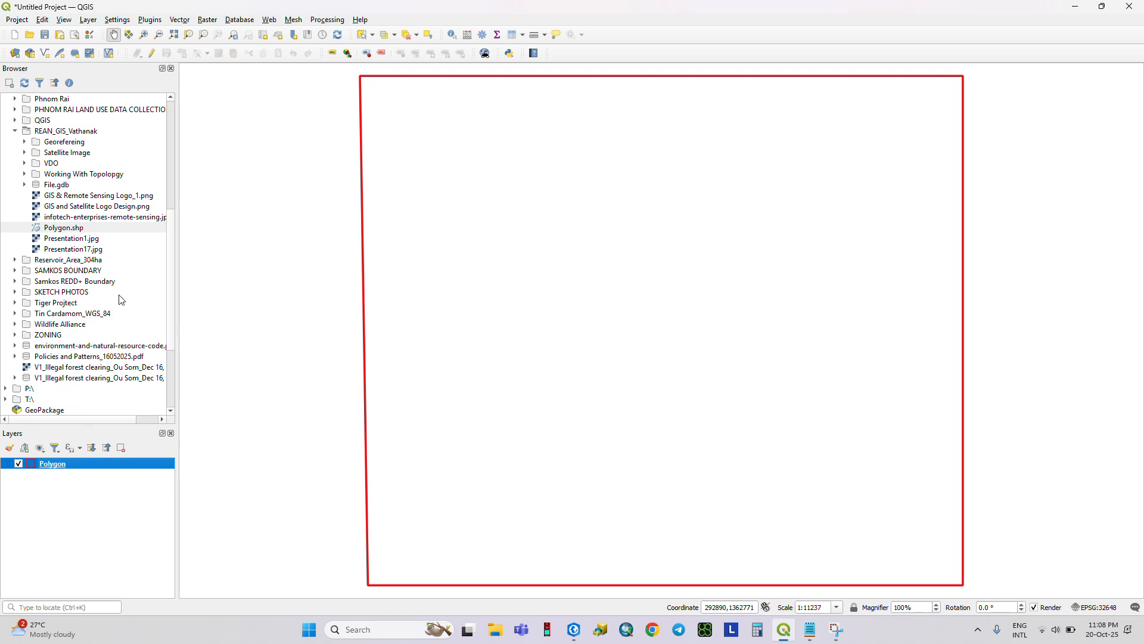
- Start a new XYZ Tiles connection and name it Google_Satellite_Image
scroll(119, 304, down, 4)
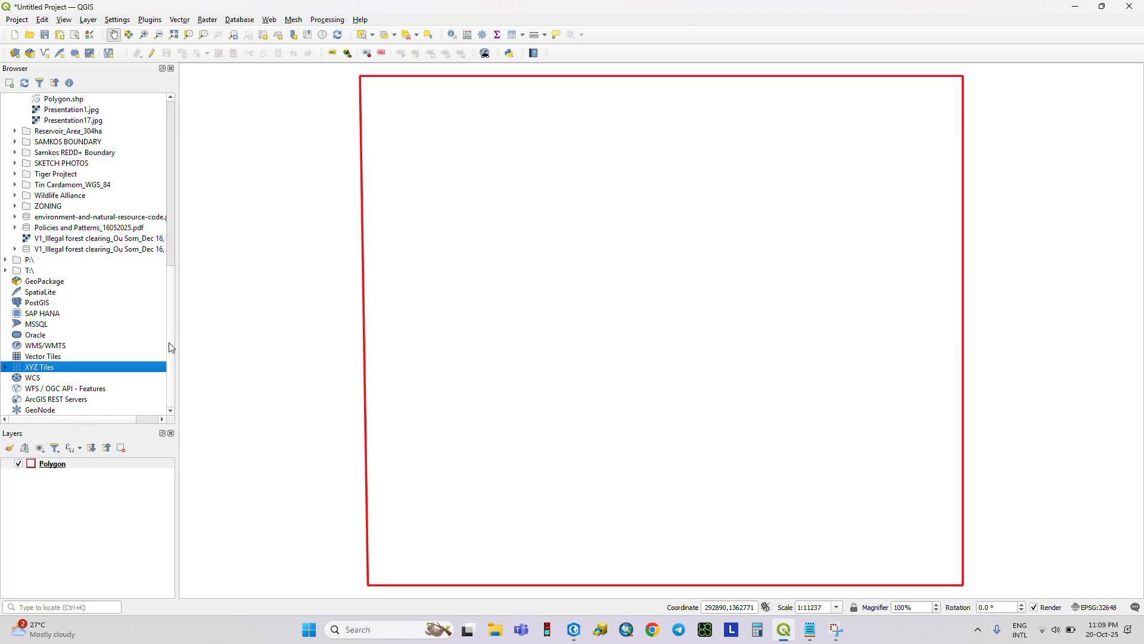
right_click(41, 366)
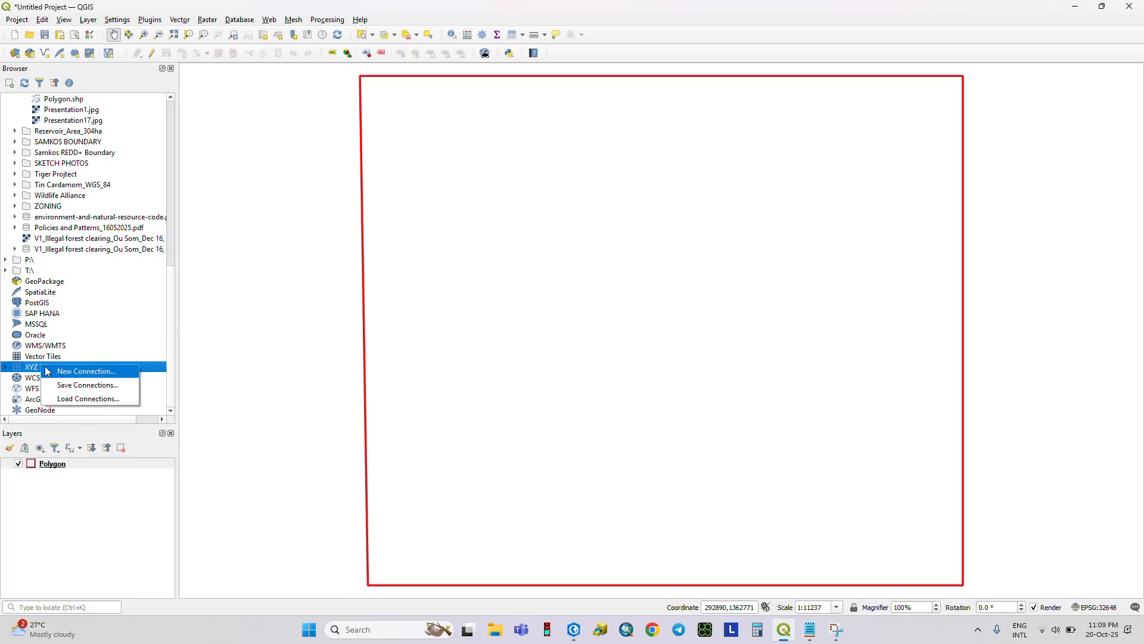
click(87, 372)
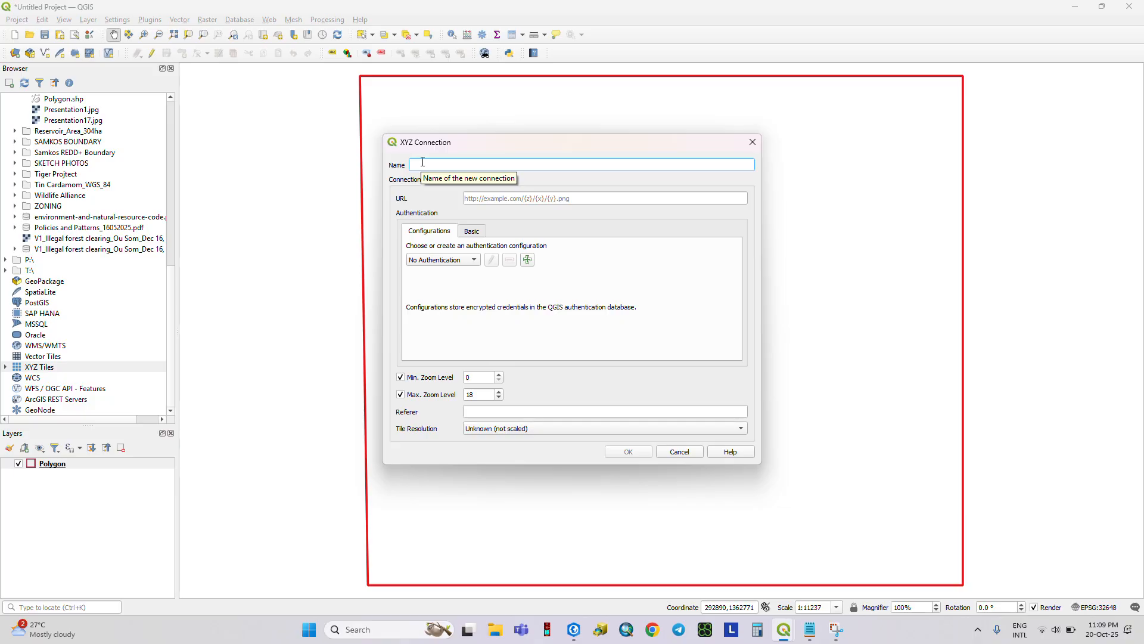
text(Google_Satellite )
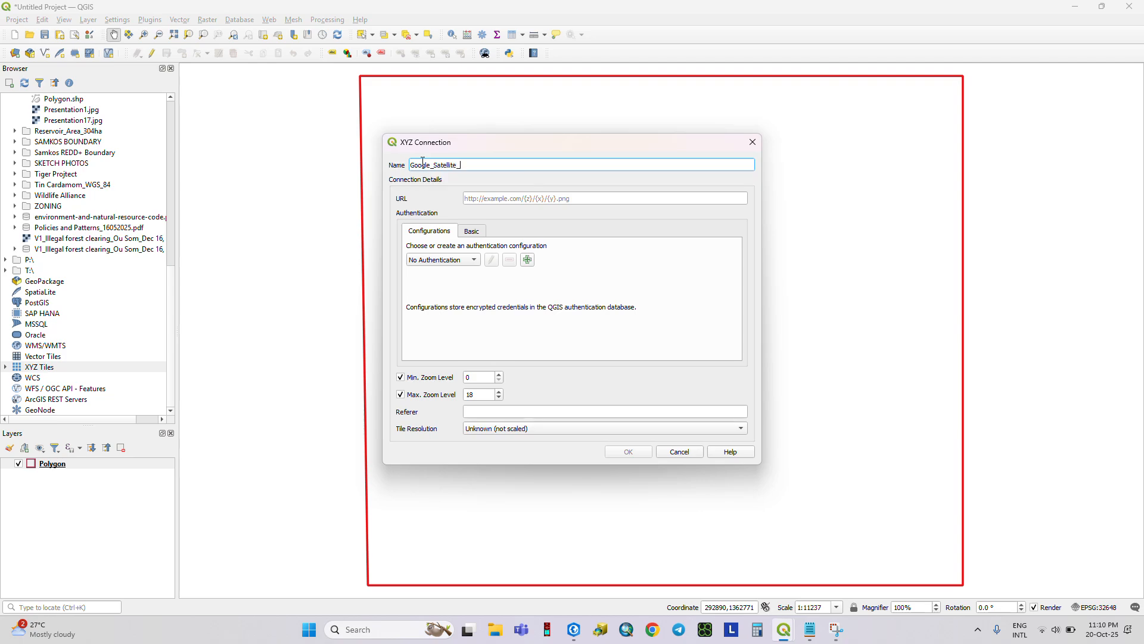
text(Image)
- Switch to Notepad and select the Google Satellite URL in the list of Google Maps layer URLs, then return to the connection
click(809, 640)
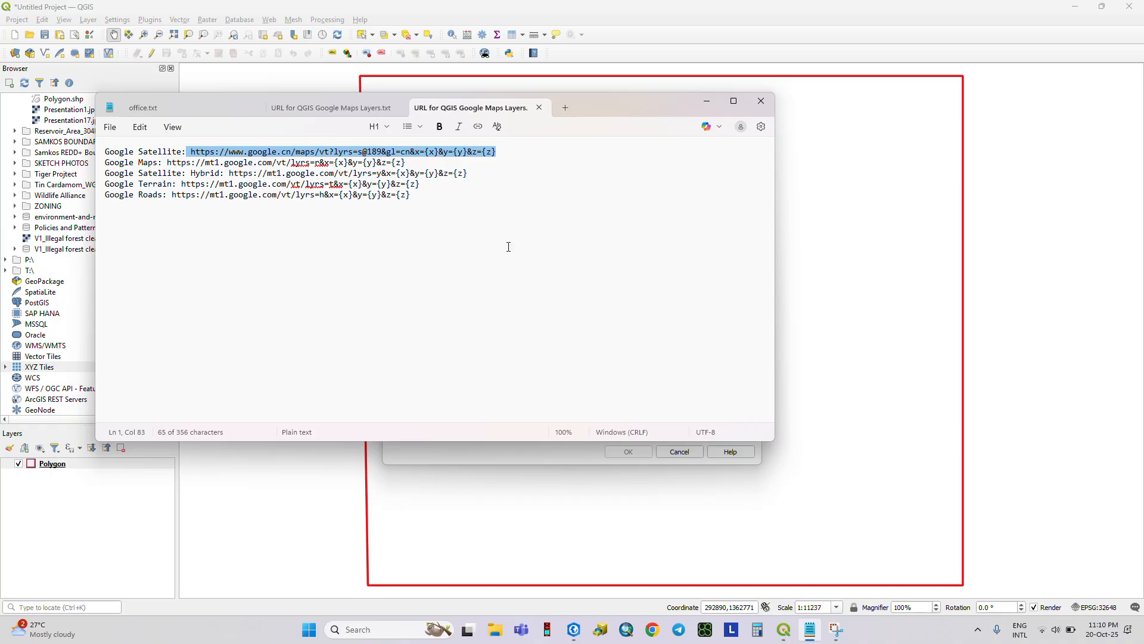
click(197, 152)
drag(190, 151, 498, 152)
click(707, 101)
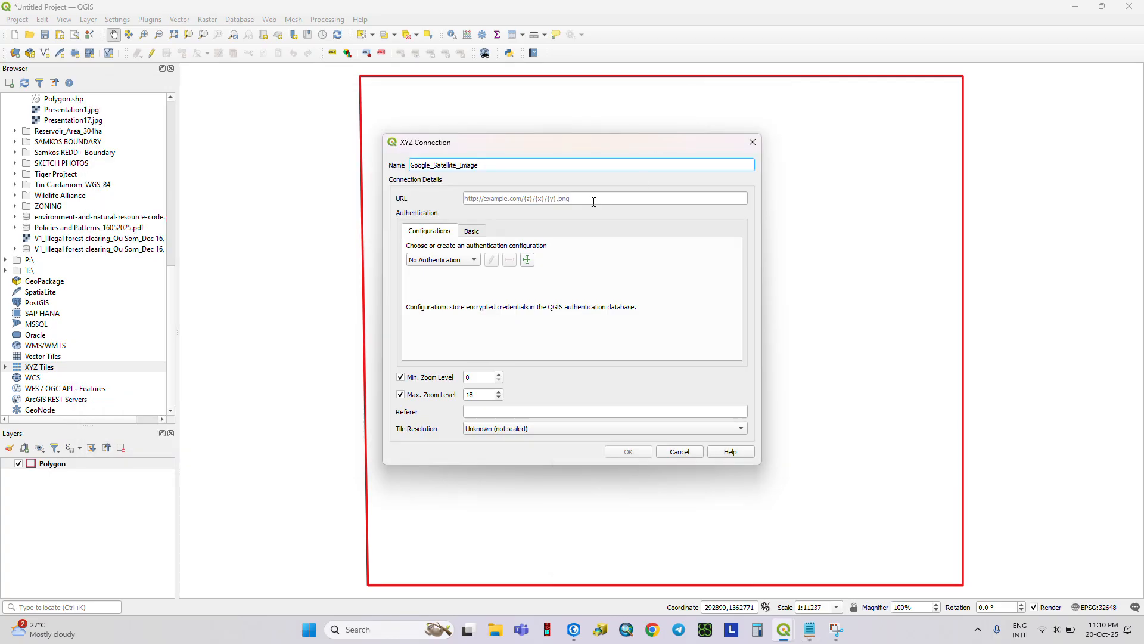
- Set the XYZ connection's maximum zoom level to 22 and close the connection dialog
click(546, 198)
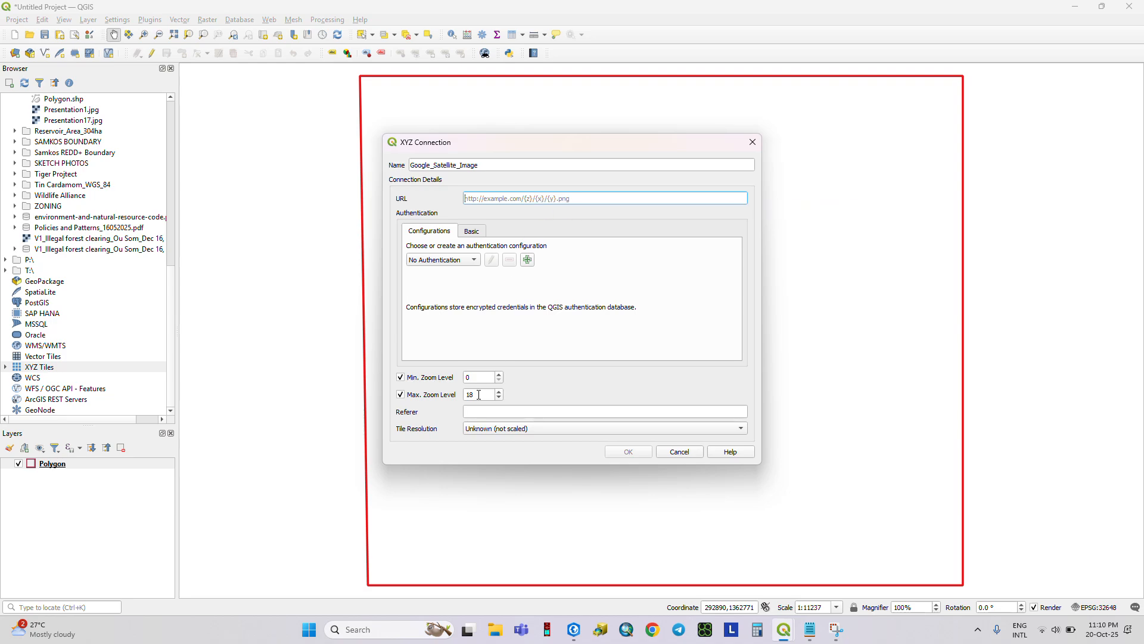
drag(478, 395, 460, 392)
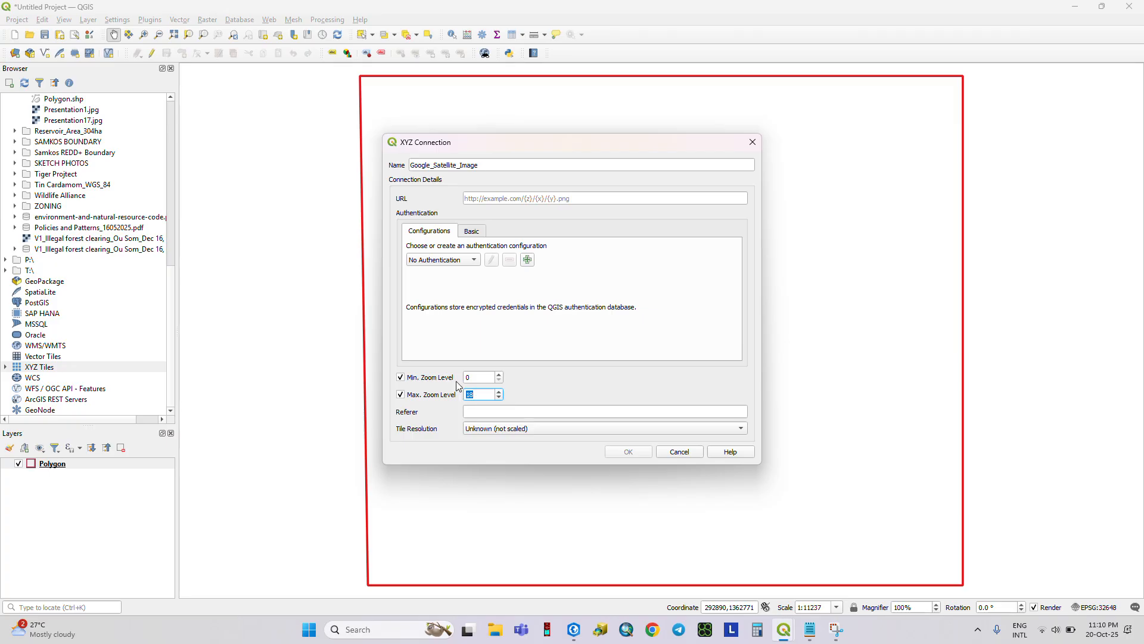
text(22)
click(753, 144)
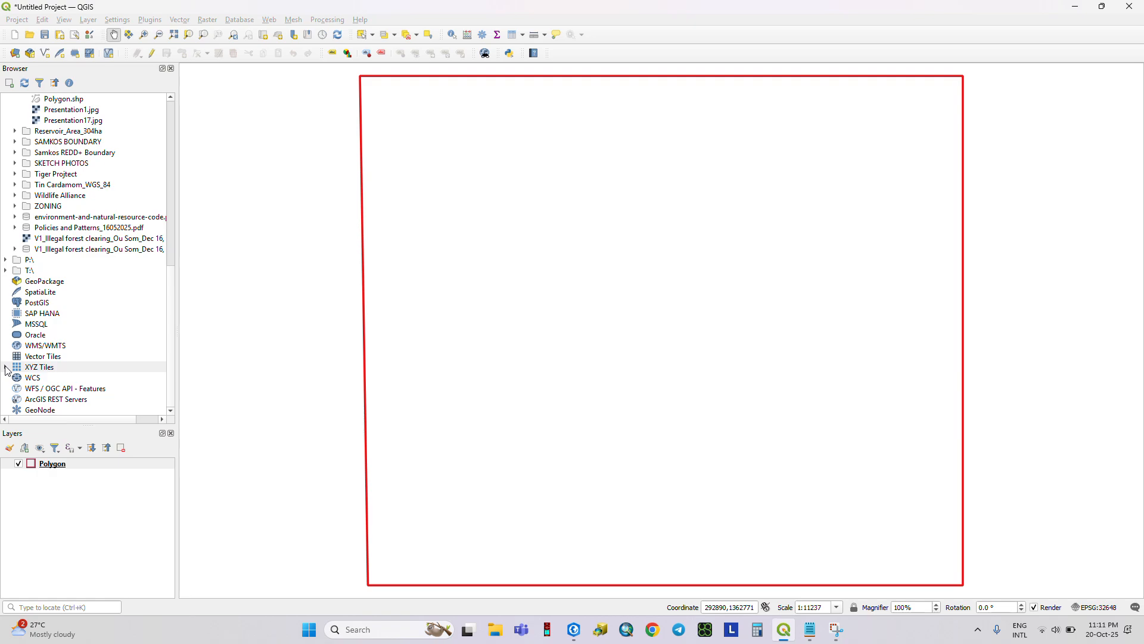
- Add the Google earth satellite Image XYZ tiles to the map and place them beneath the Polygon layer
click(6, 369)
click(5, 369)
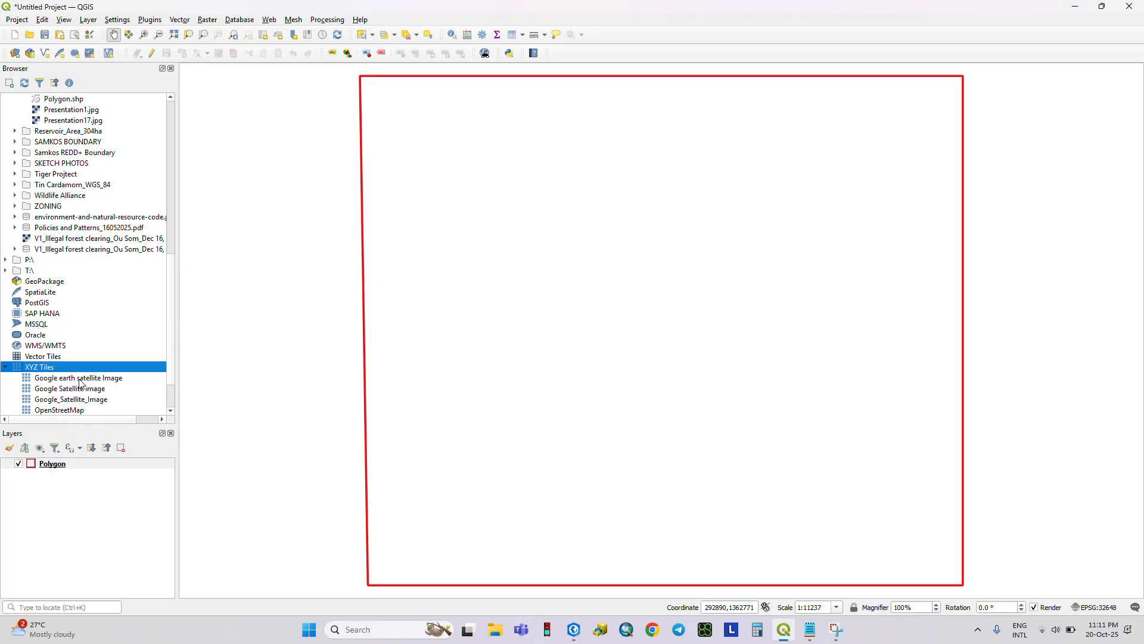
drag(92, 382, 84, 485)
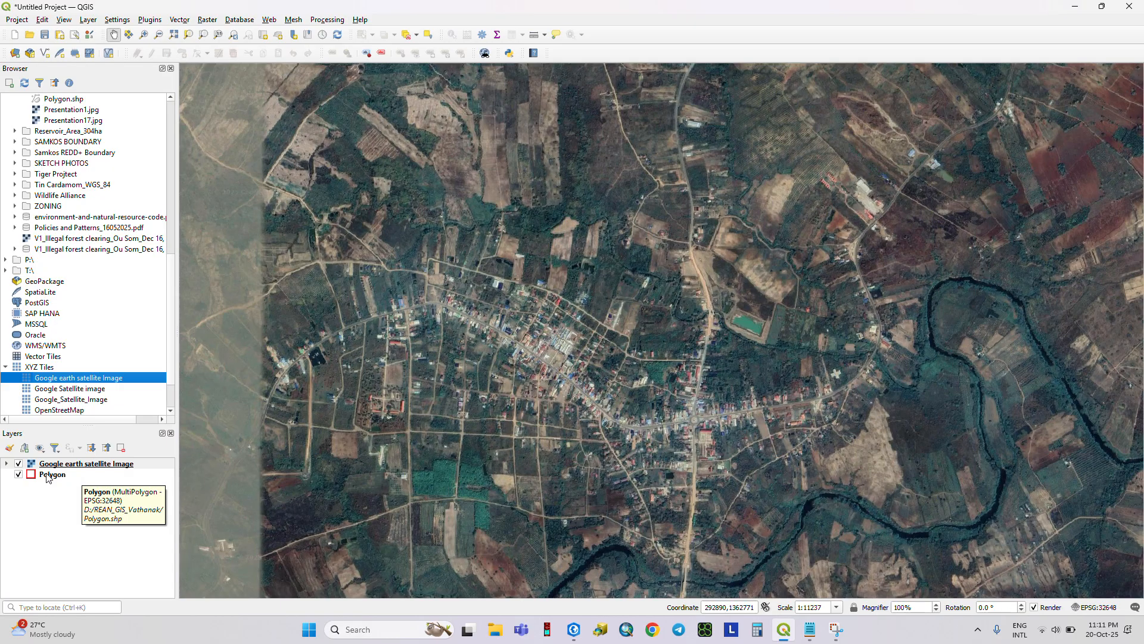
drag(50, 471, 49, 496)
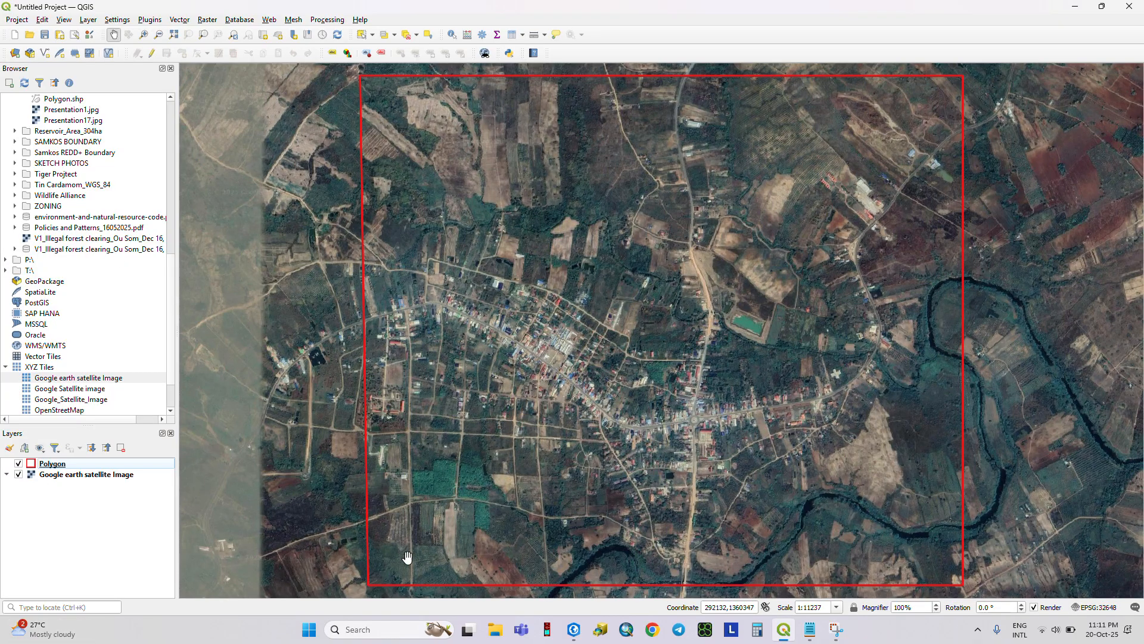
- Start exporting the Google earth satellite Image layer as a rendered image in GeoTIFF format with Create VRT turned off
click(59, 476)
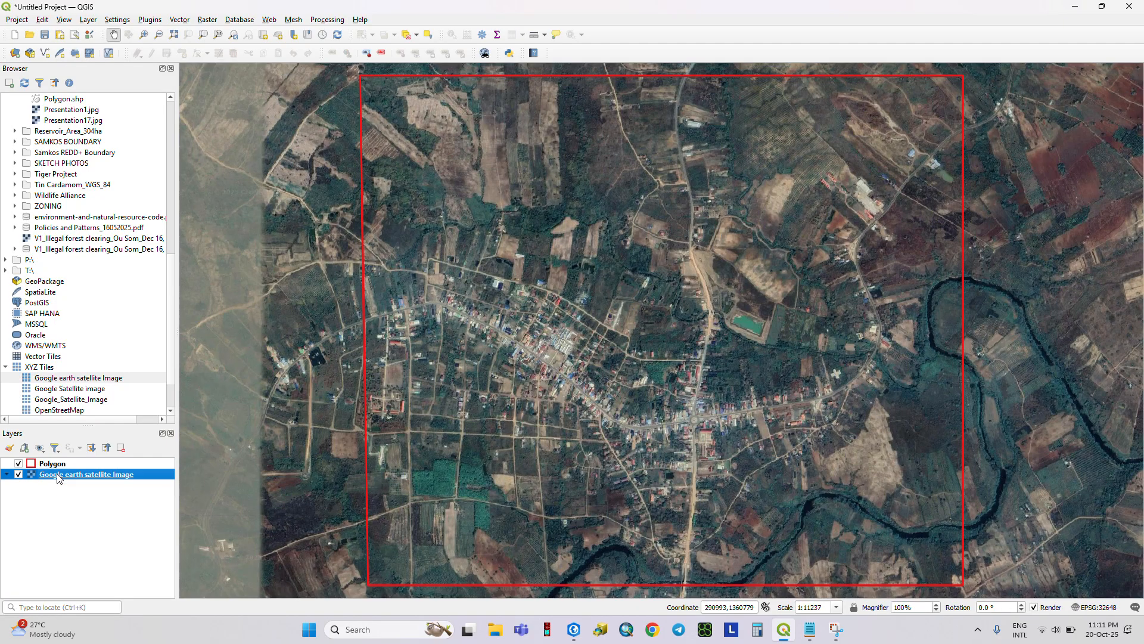
right_click(58, 478)
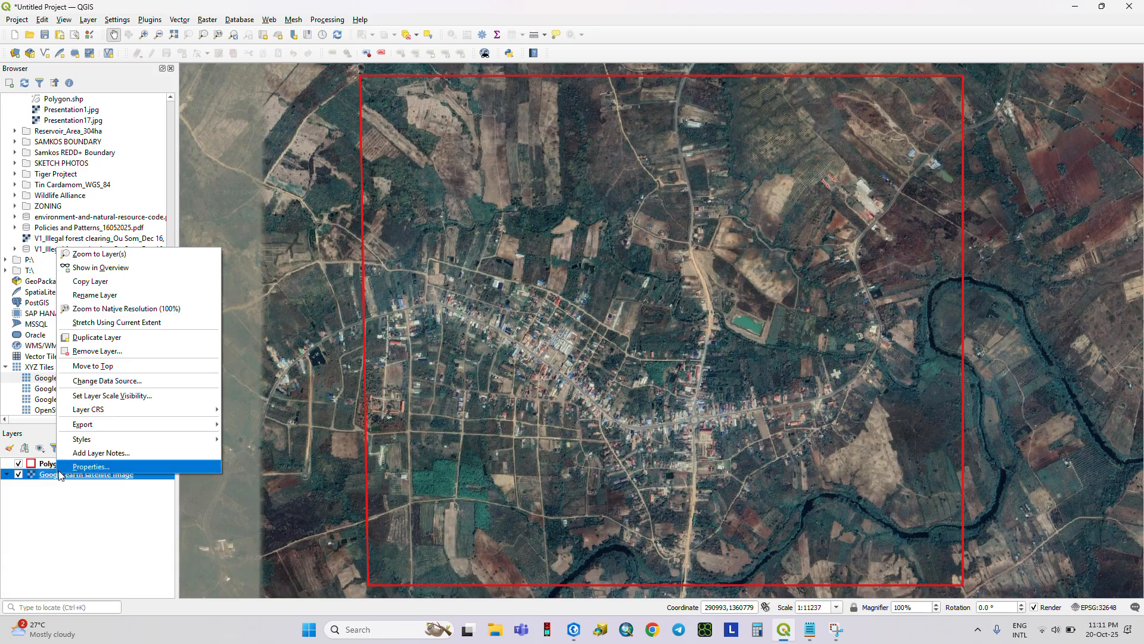
mouse_move(91, 414)
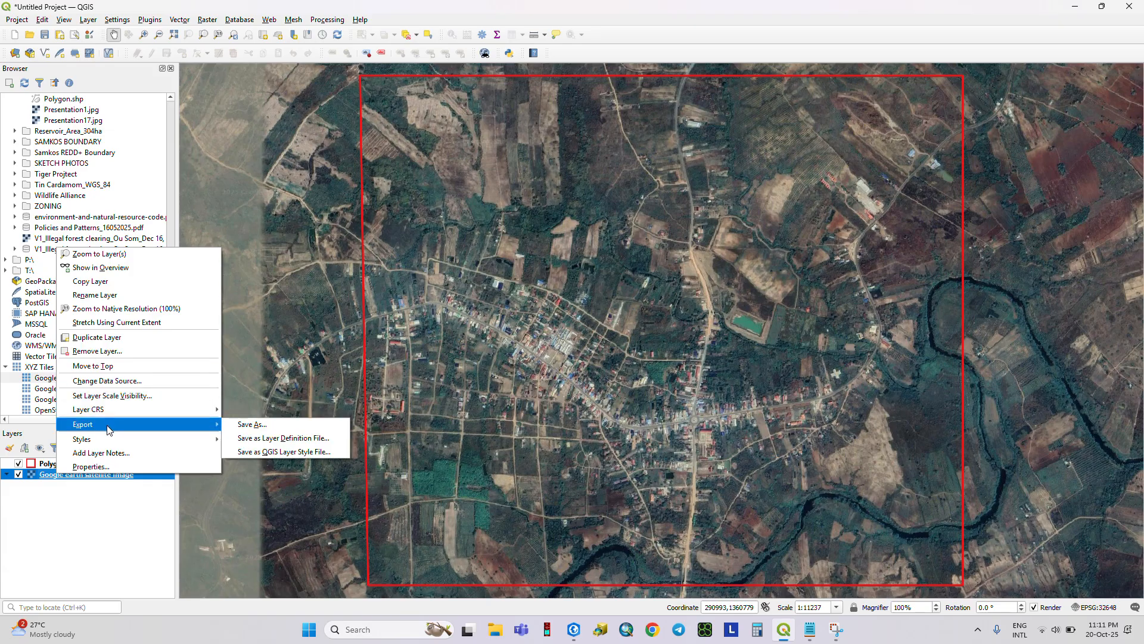
click(262, 425)
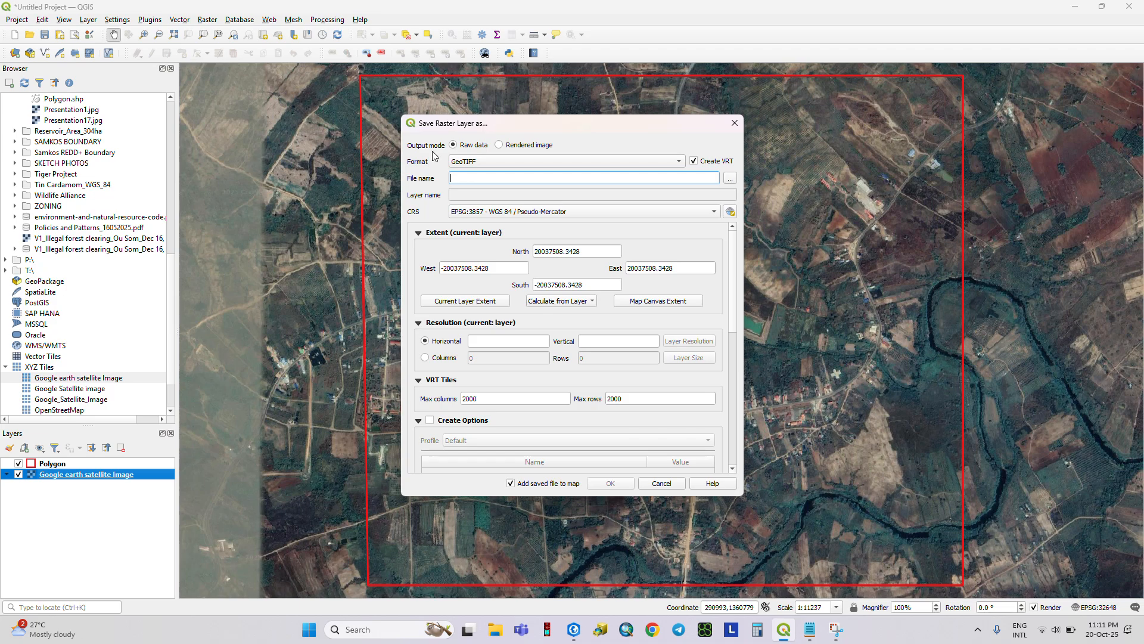
click(499, 147)
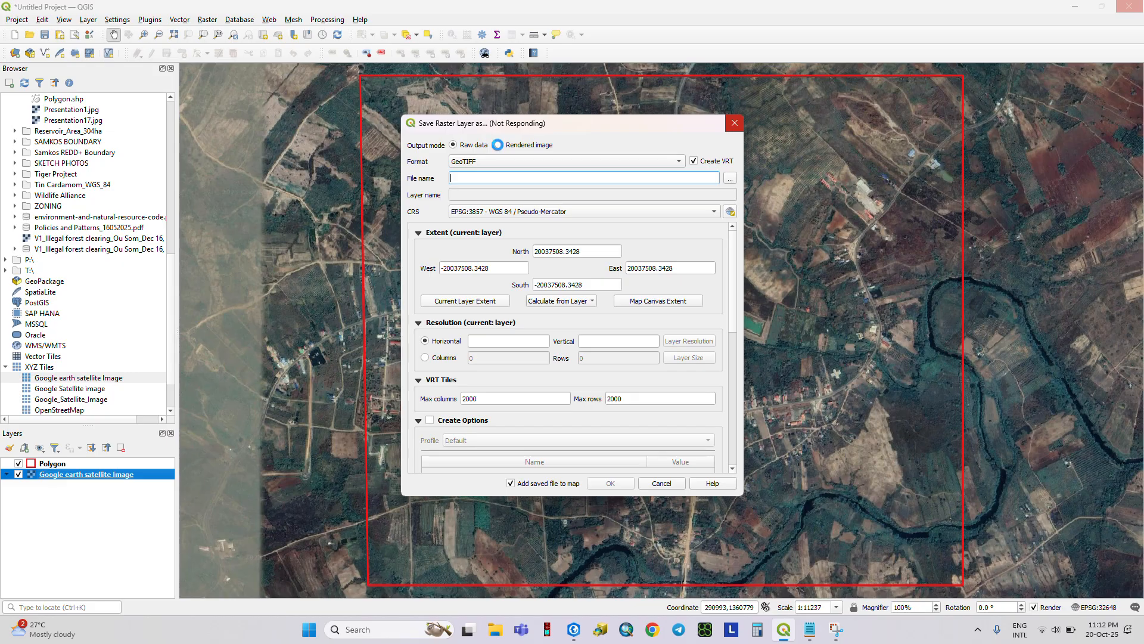
click(498, 145)
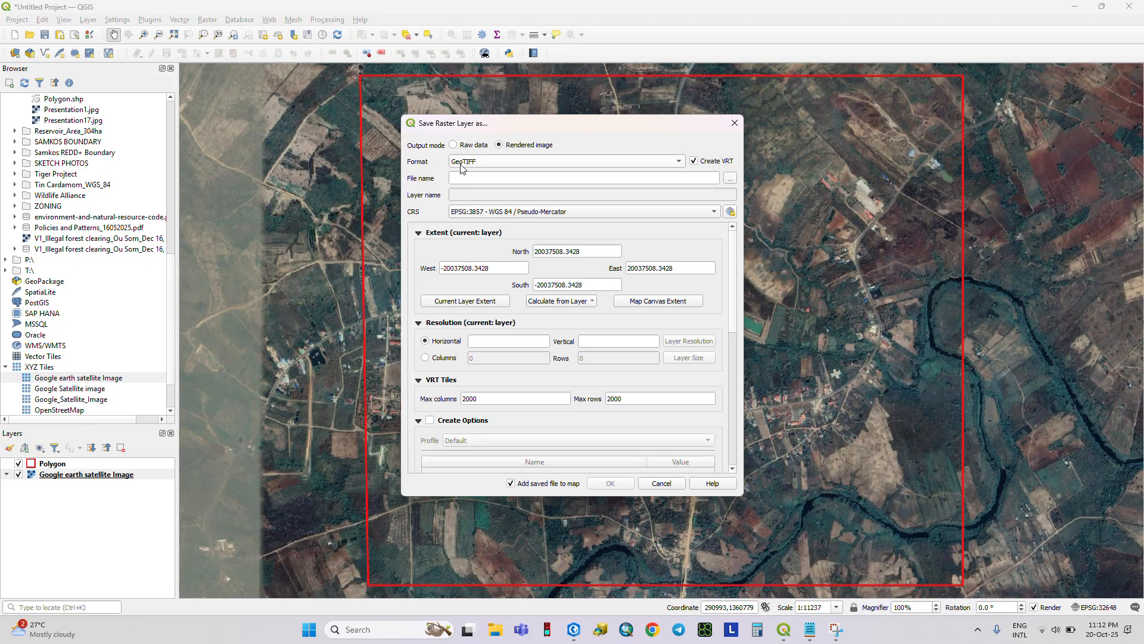
click(694, 164)
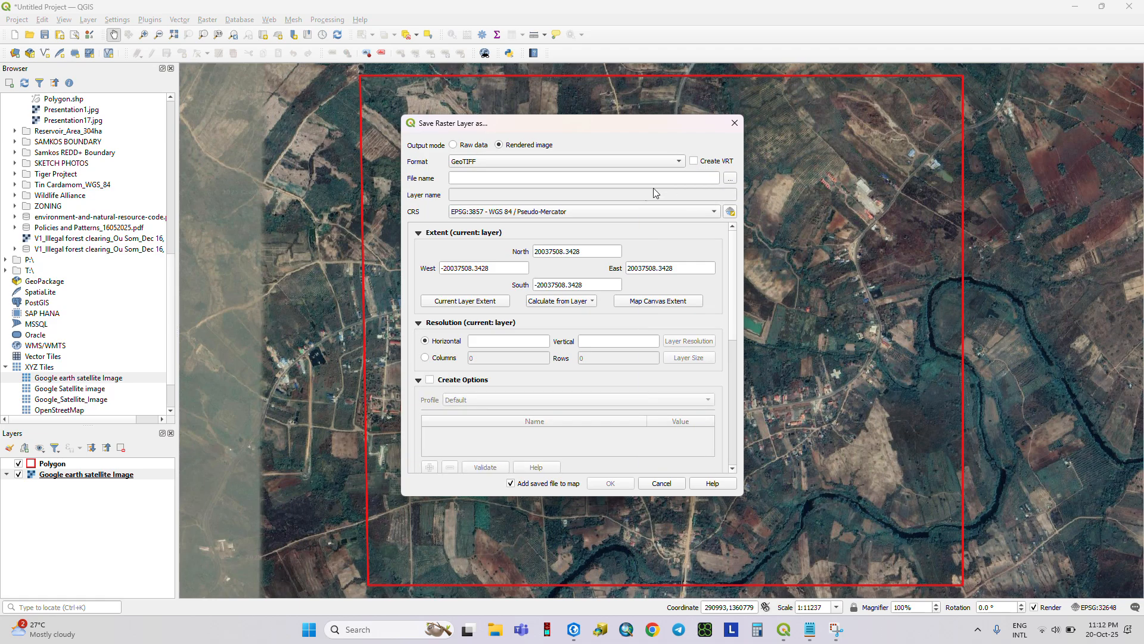
- Set the export file to Google_Earth_20251021 in the Satellite Image folder
click(731, 179)
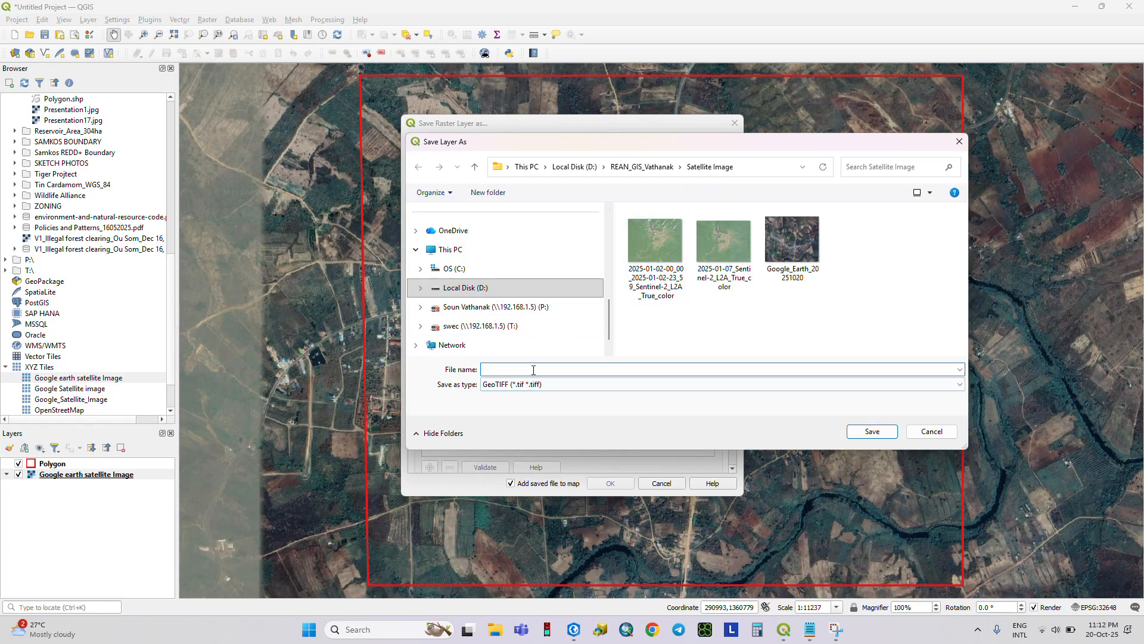
click(801, 245)
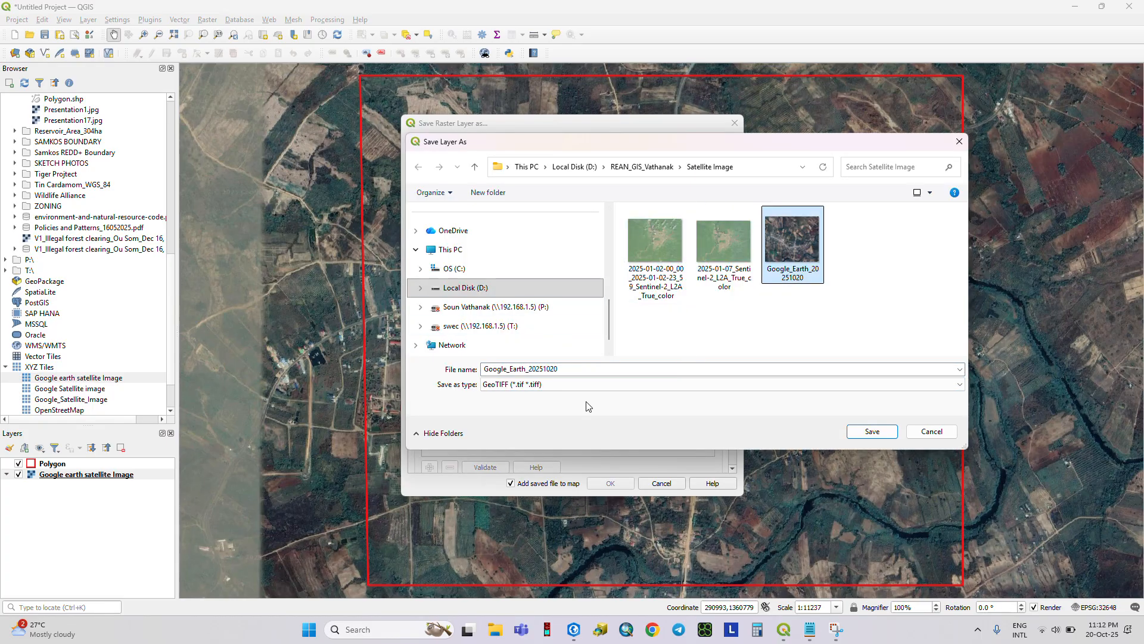
double_click(572, 369)
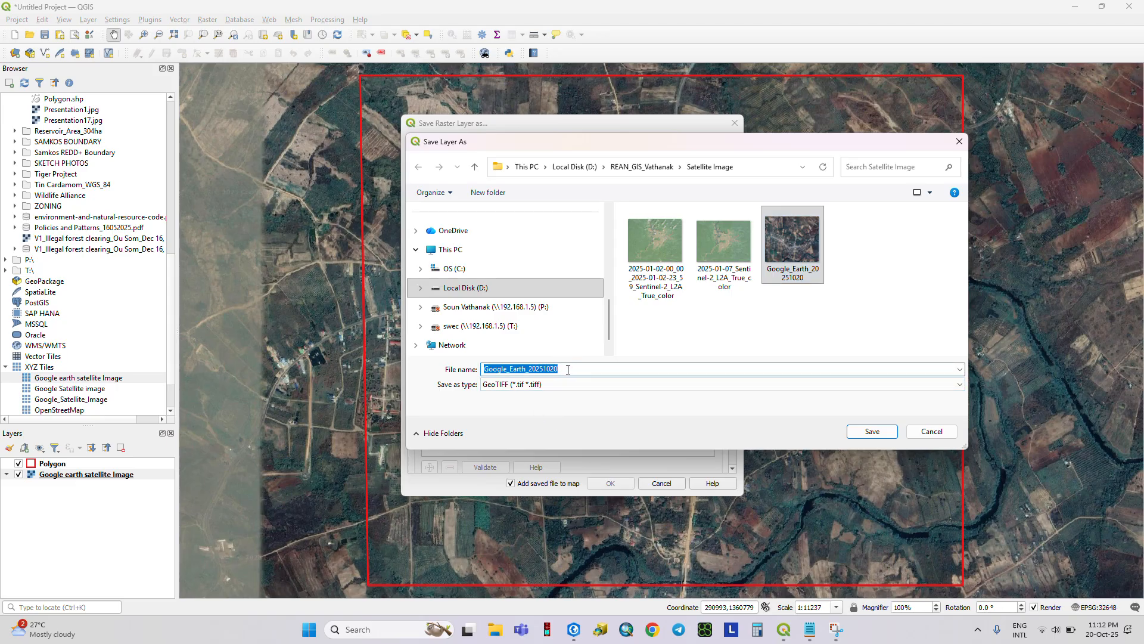
click(575, 368)
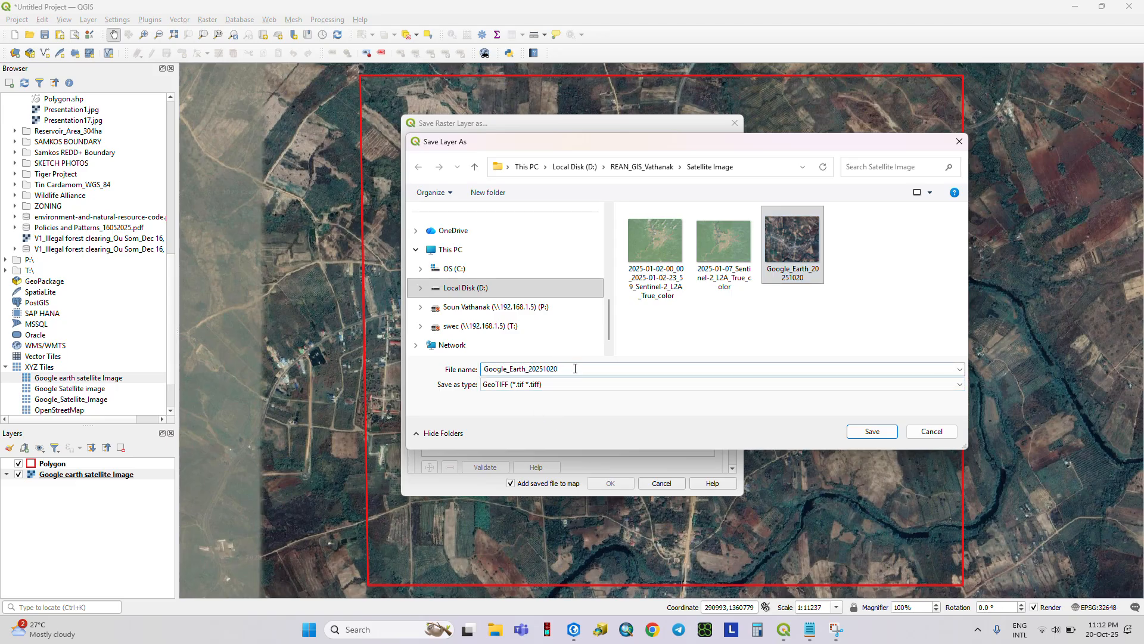
key(BackSpace)
text(1)
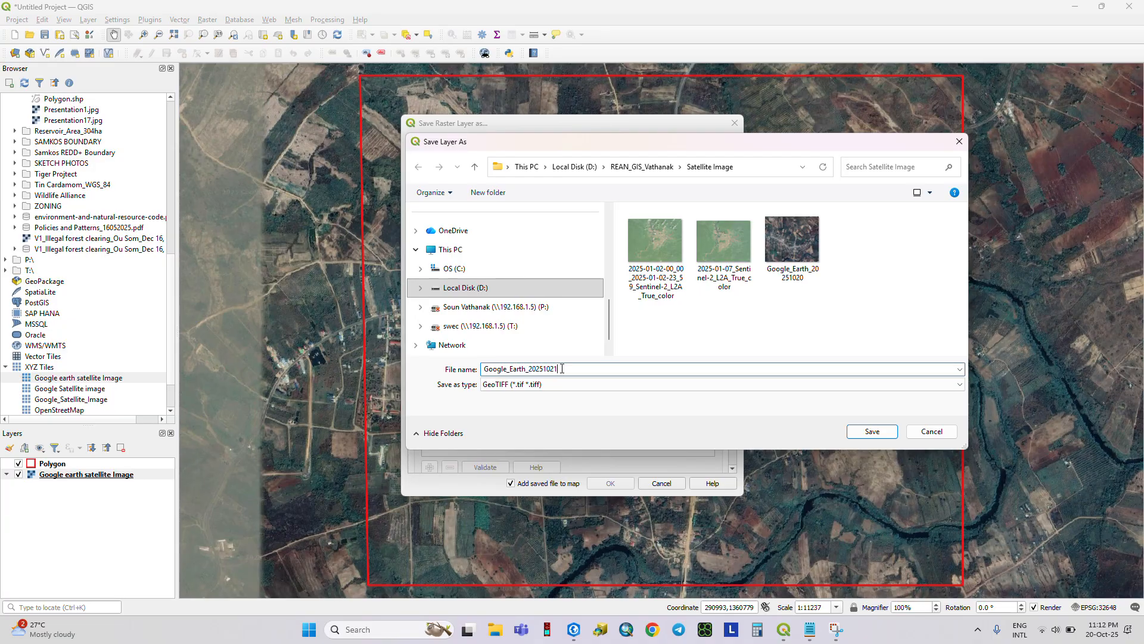
click(872, 432)
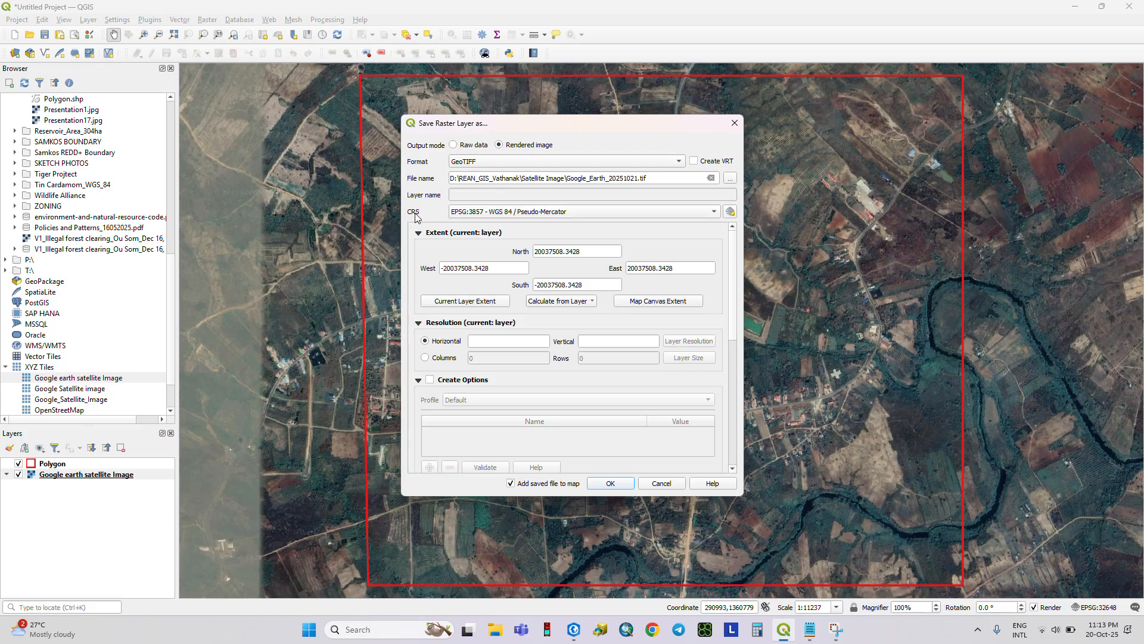
- Set the export CRS to EPSG:32648 - WGS 84 / UTM zone 48N and calculate the extent from the Polygon layer
click(714, 212)
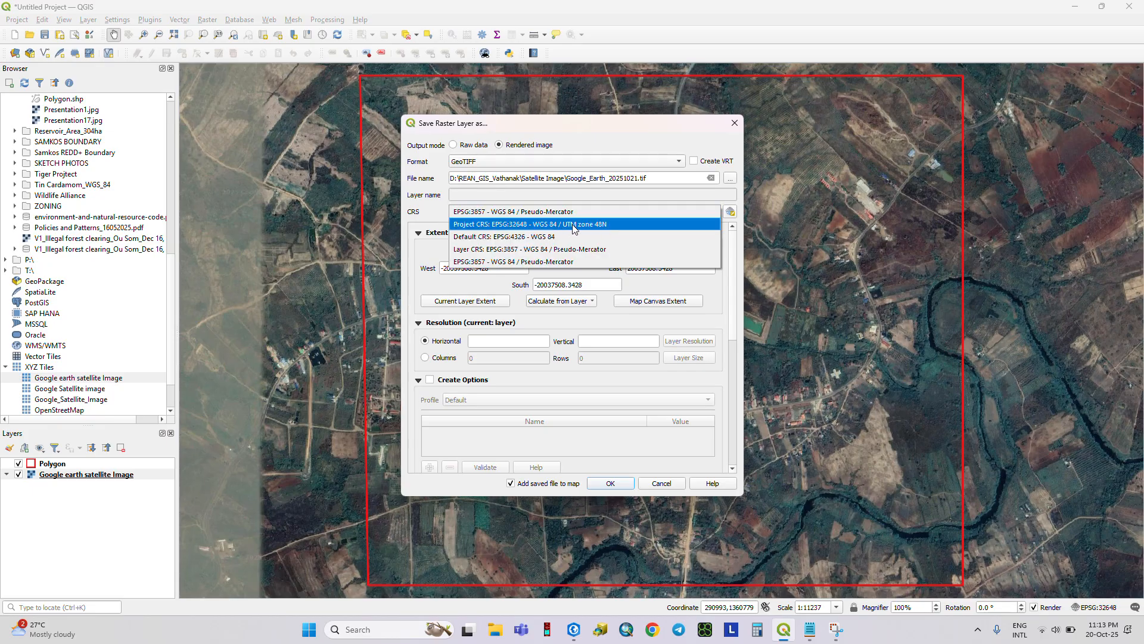
click(610, 225)
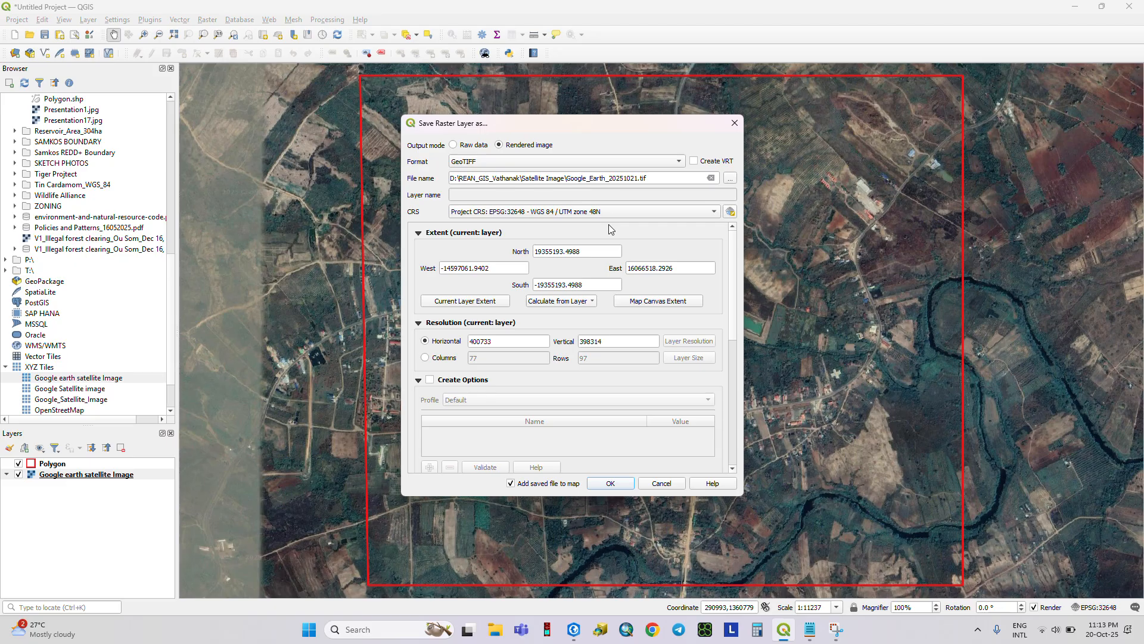
click(583, 302)
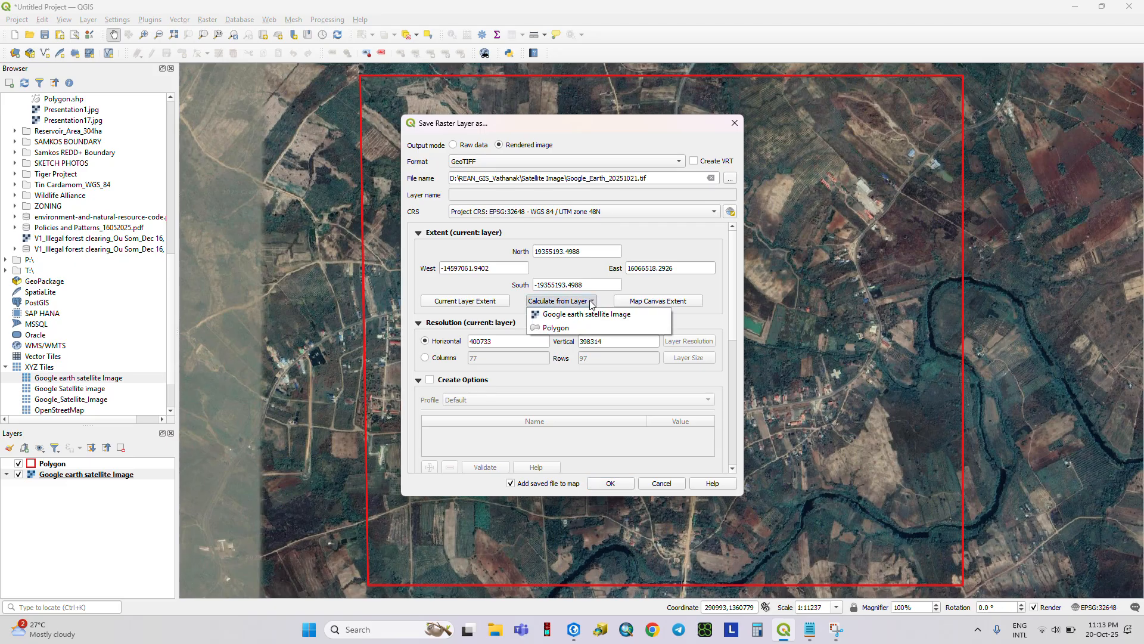
click(581, 329)
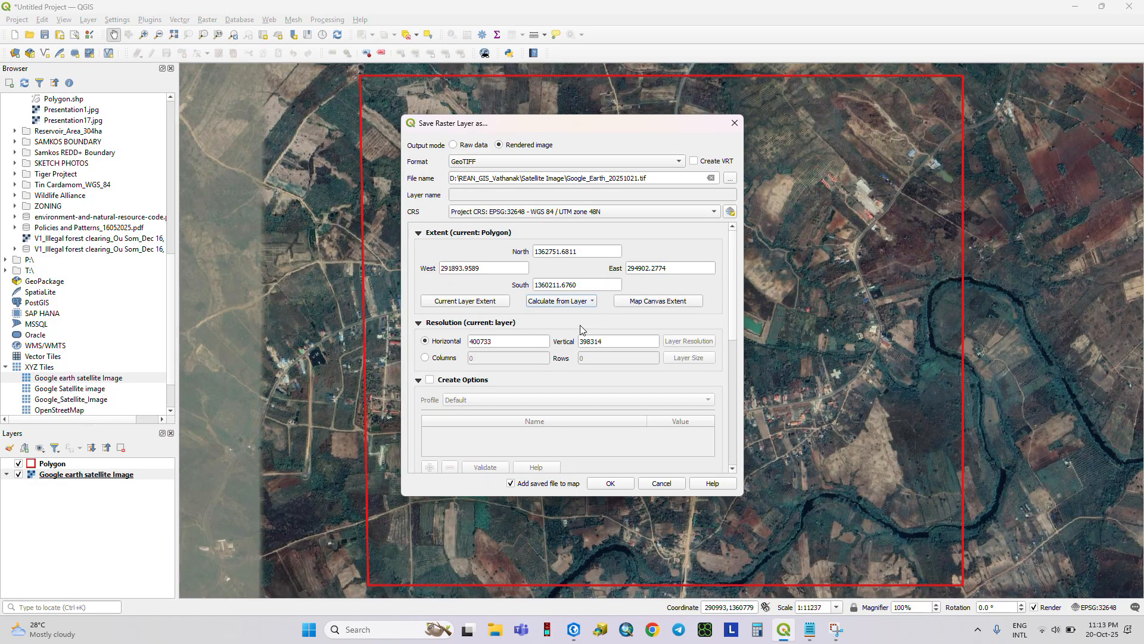
click(582, 302)
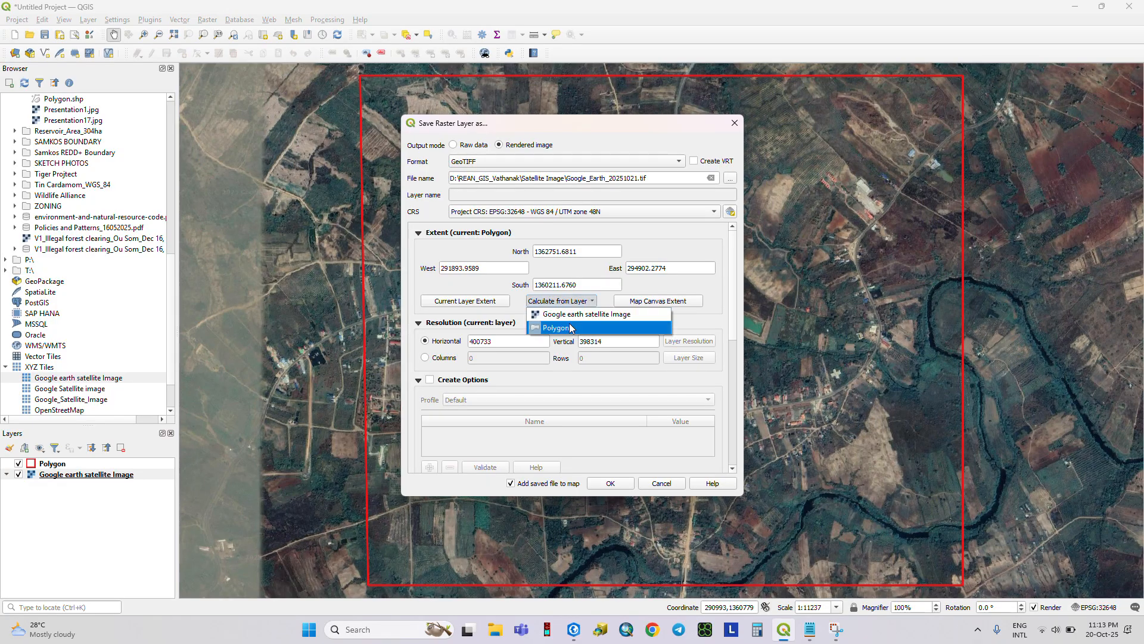
click(582, 303)
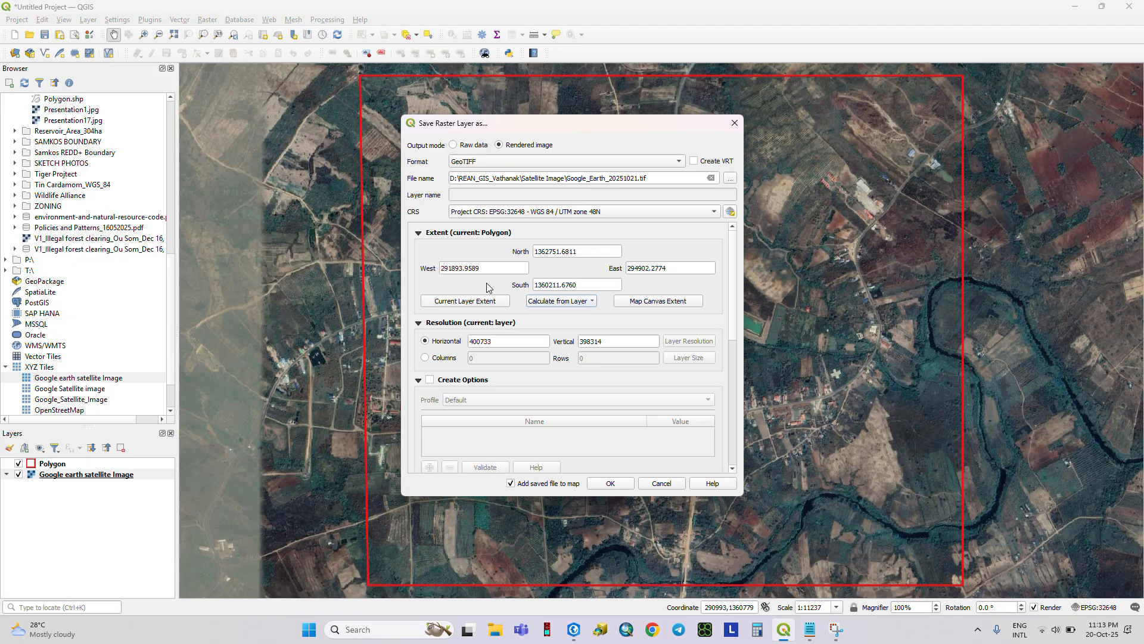
- Set the export's horizontal and vertical resolution to 0.20, review the remaining options, and run the export
drag(507, 341, 461, 334)
text(0.20)
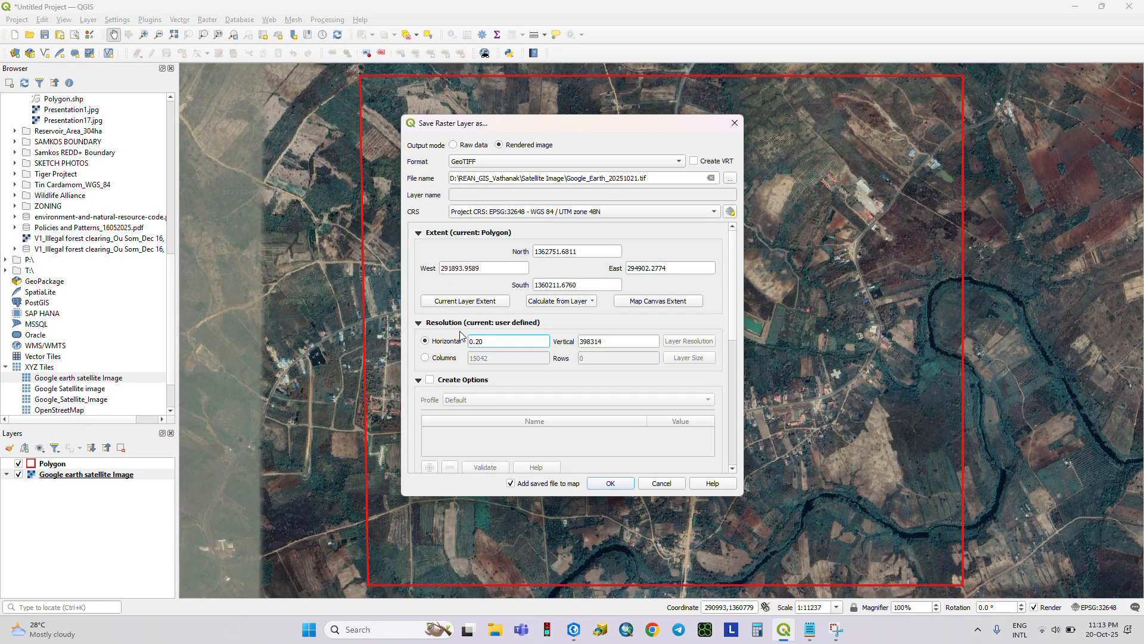
key(Tab)
text(0.20)
scroll(554, 379, down, 4)
scroll(555, 381, down, 3)
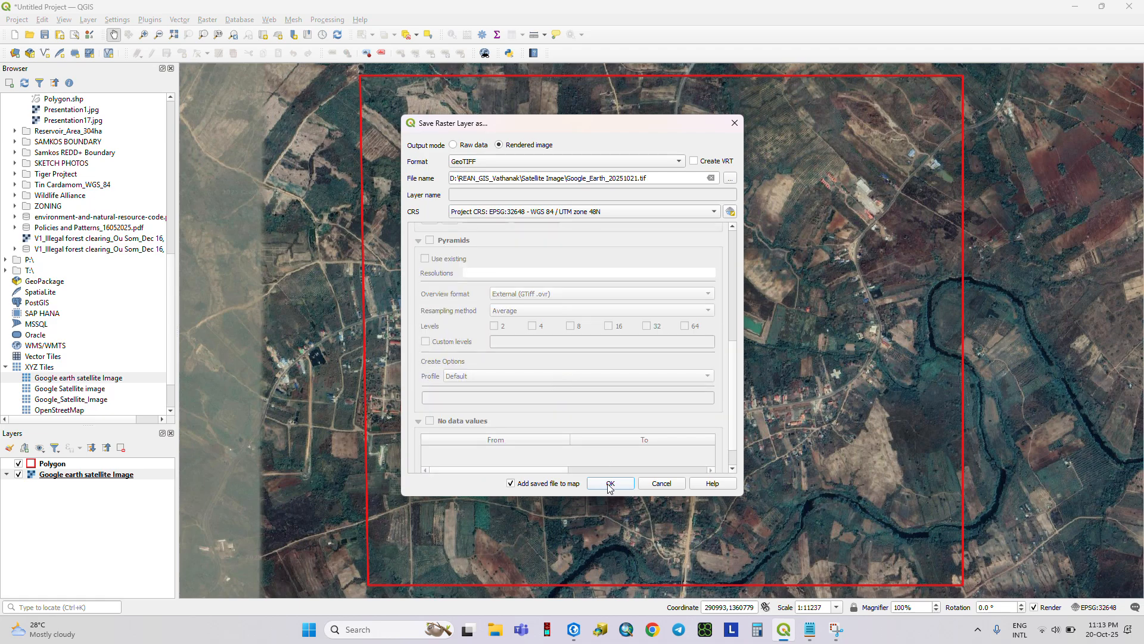
scroll(611, 462, down, 1)
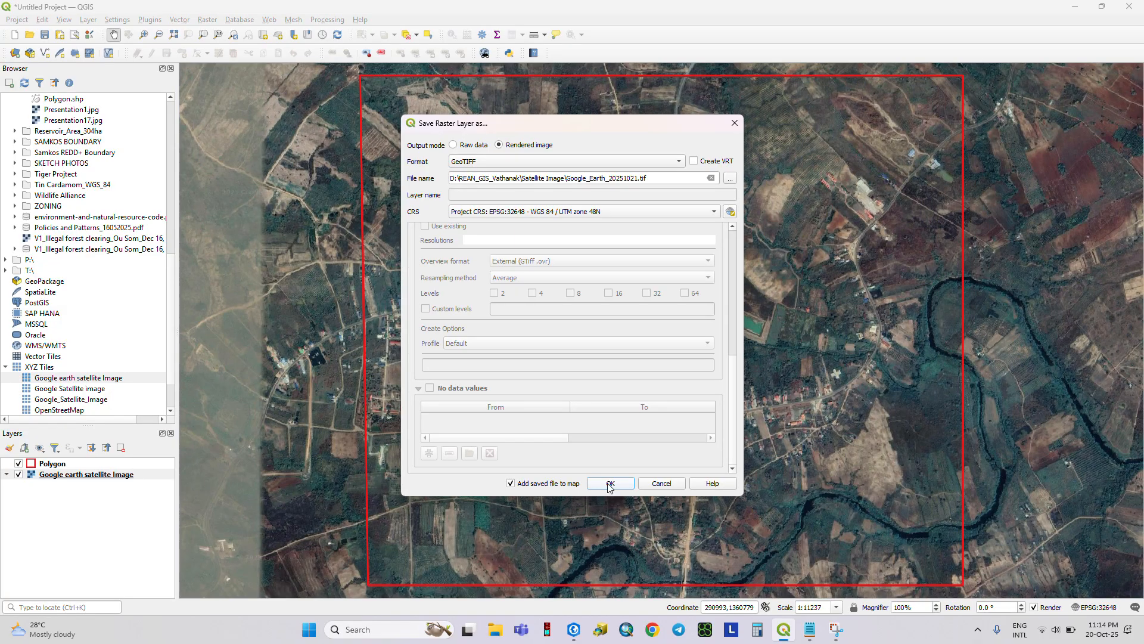
scroll(592, 298, up, 5)
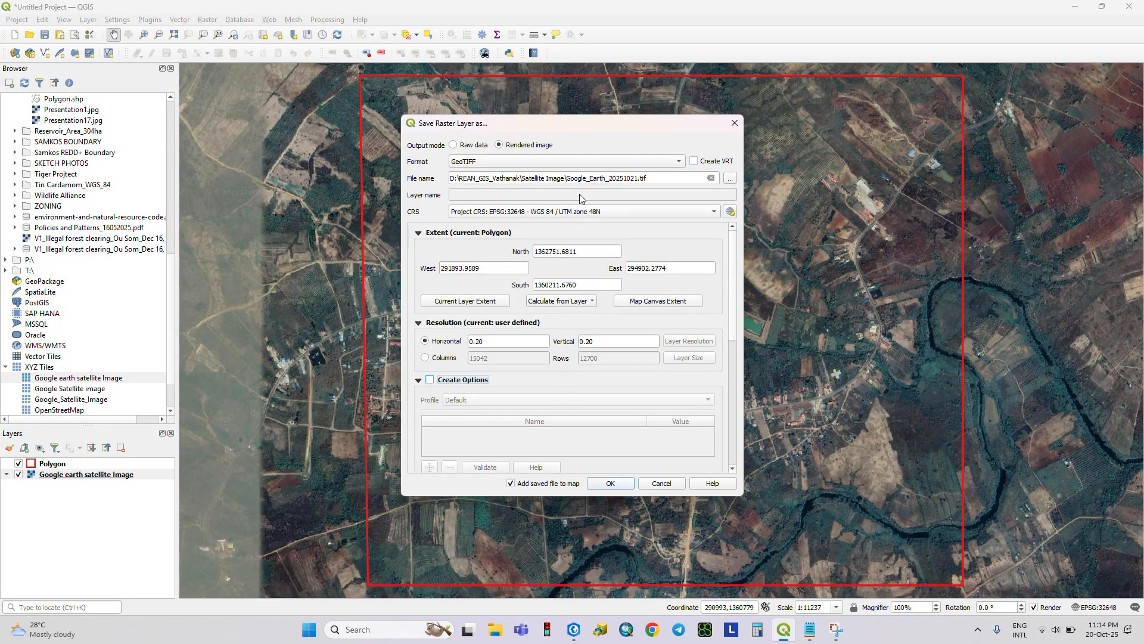
click(610, 487)
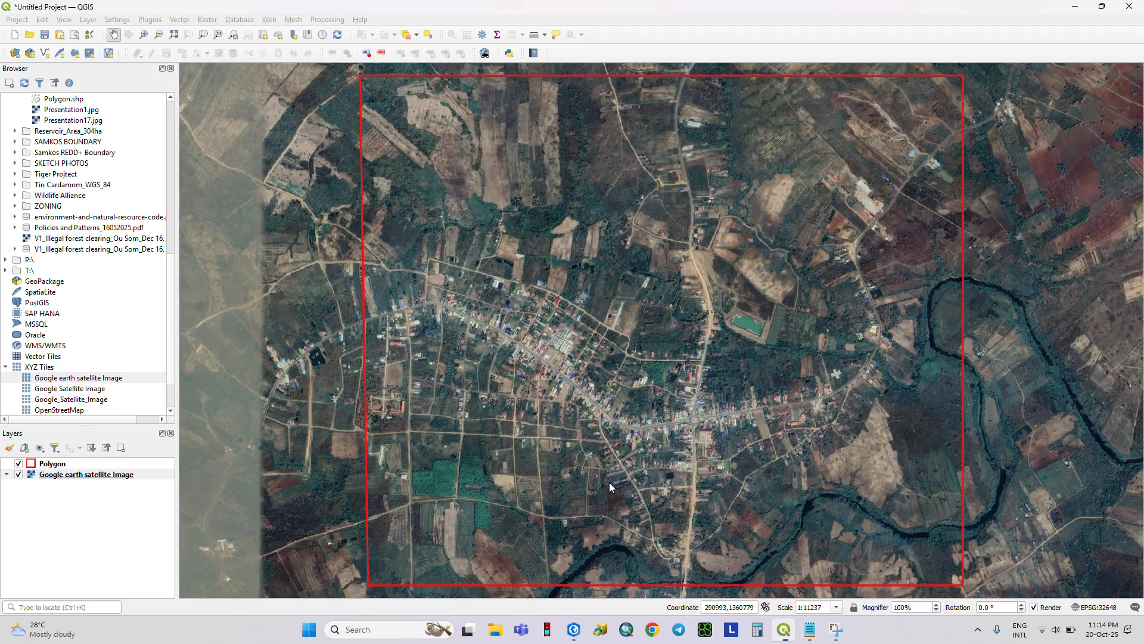
- Switch to ArcMap and dismiss the Getting Started dialog to work in a blank map
mouse_move(784, 640)
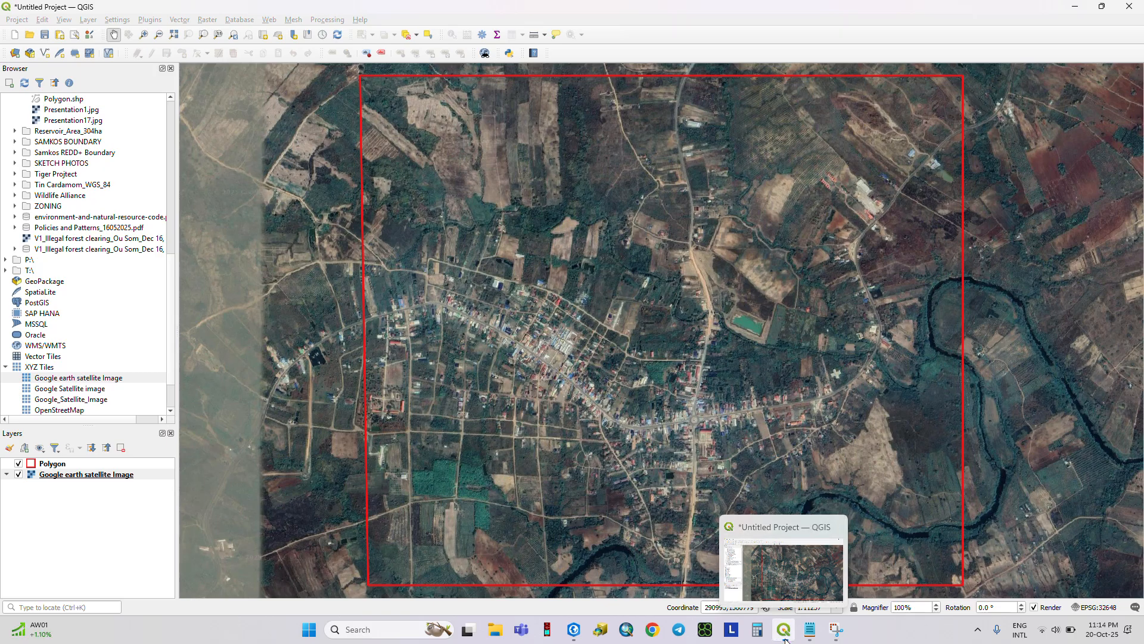
click(1045, 353)
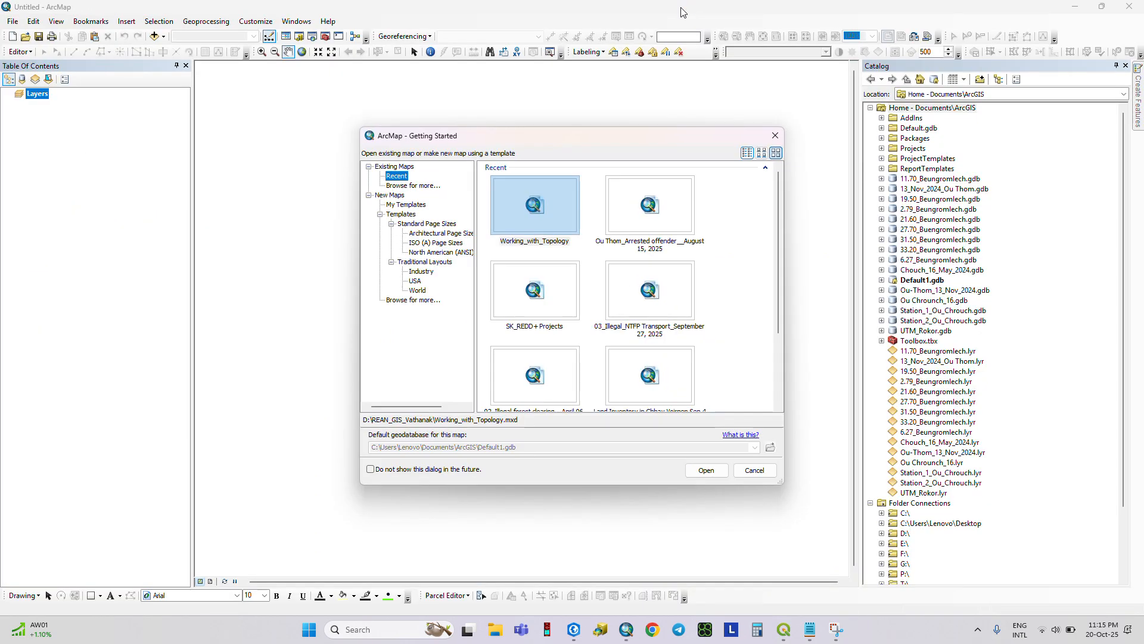
click(754, 470)
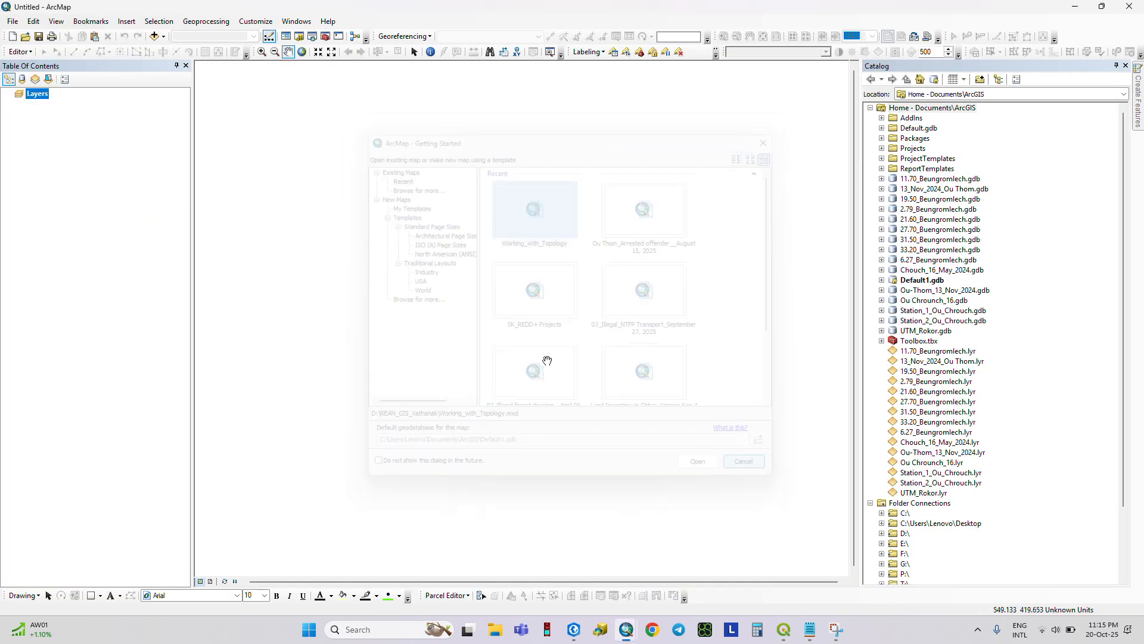
- Start adding data and browse to the Satellite Image folder inside the GIS project folder on the D: drive
click(164, 37)
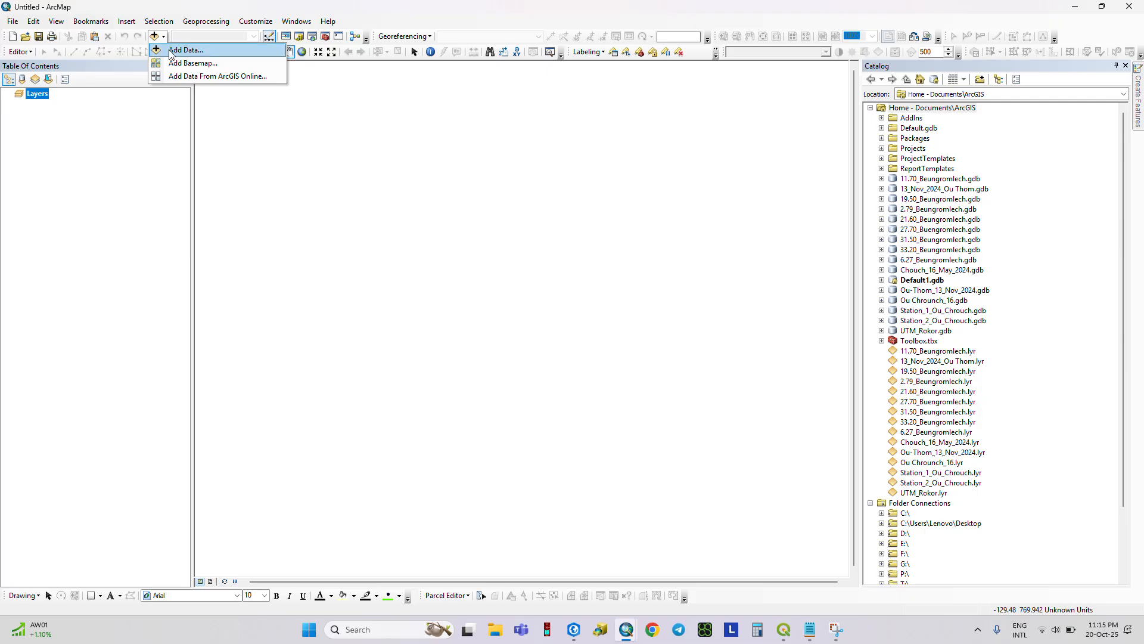
click(171, 52)
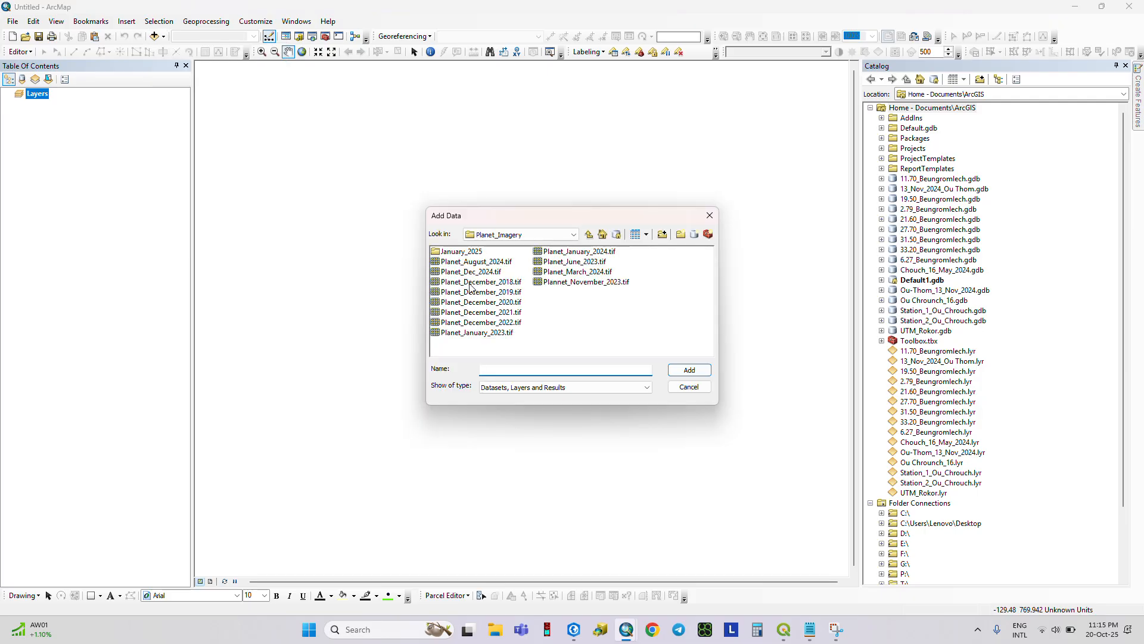
click(518, 235)
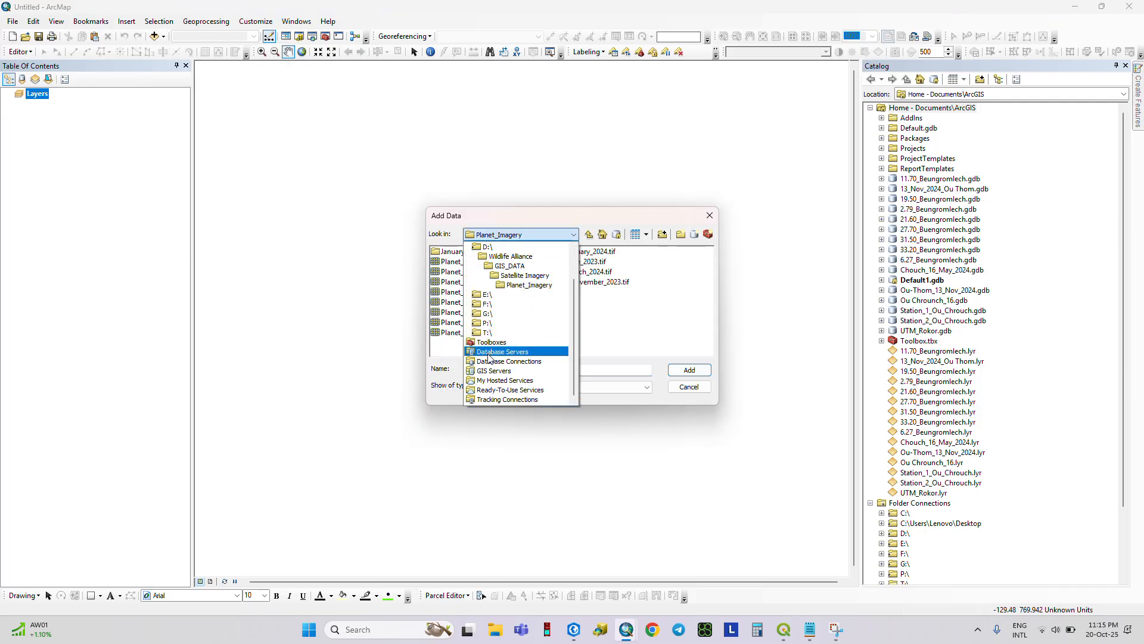
scroll(488, 281, up, 2)
click(487, 284)
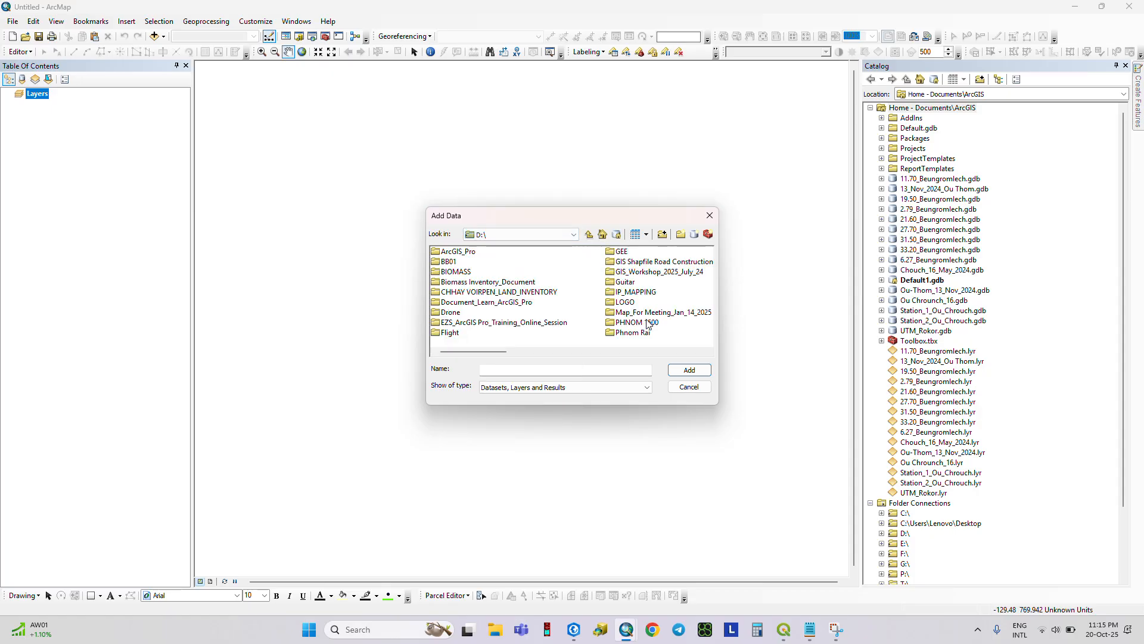
scroll(648, 324, down, 3)
scroll(506, 298, up, 1)
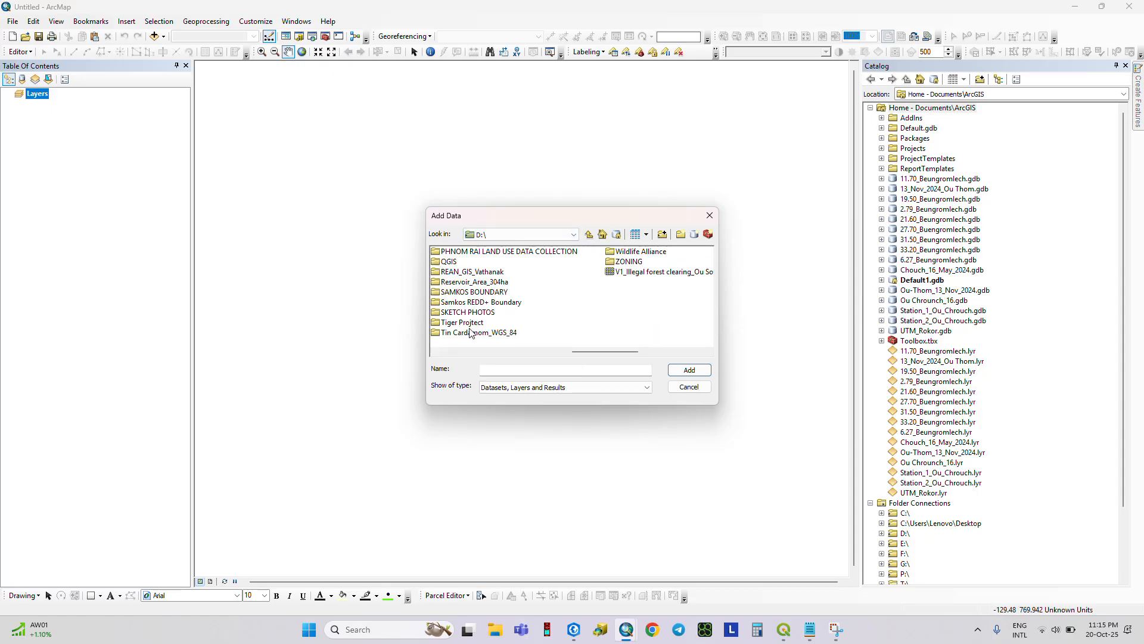
double_click(474, 272)
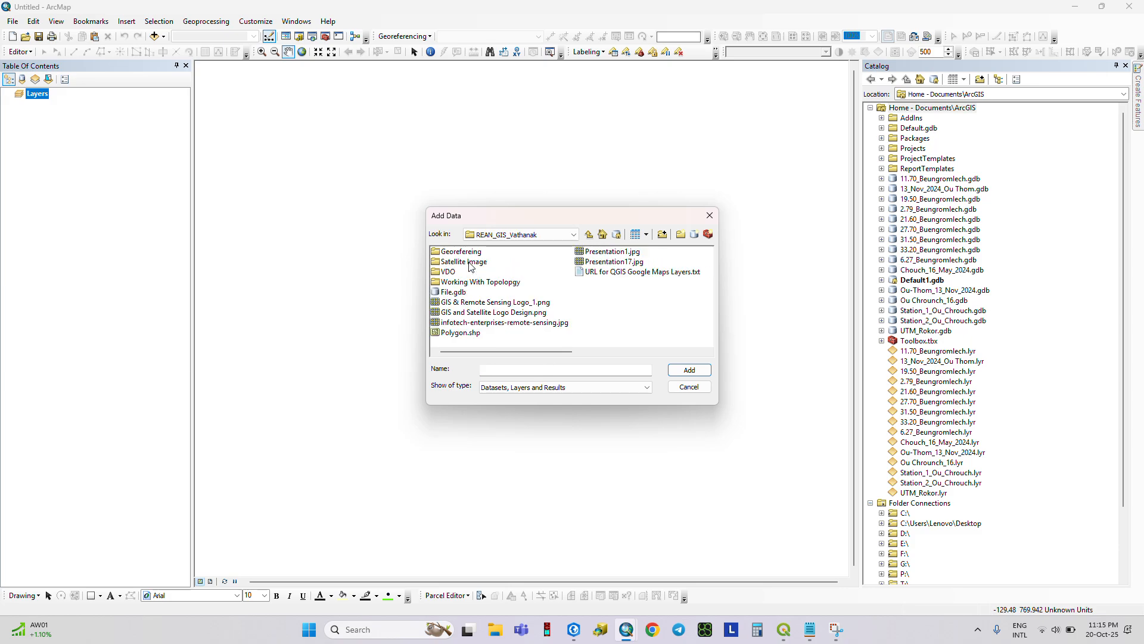
double_click(470, 263)
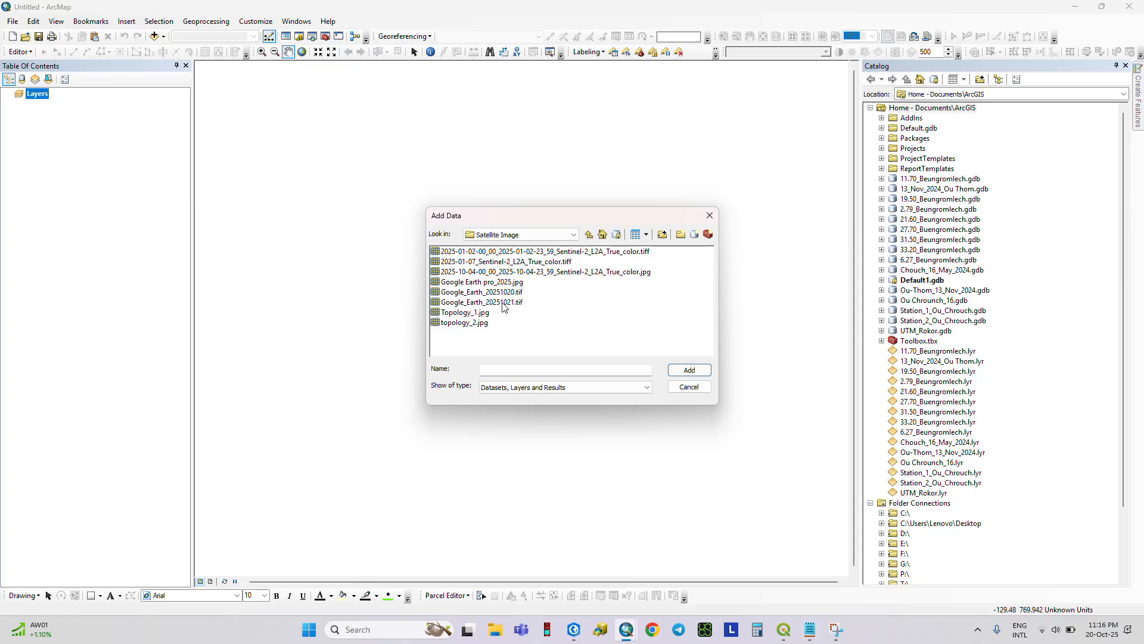
- Add Google_Earth_20251021.tif to the map, building pyramids with Nearest Neighbor resampling and default compression, and collapse its band legend
click(511, 306)
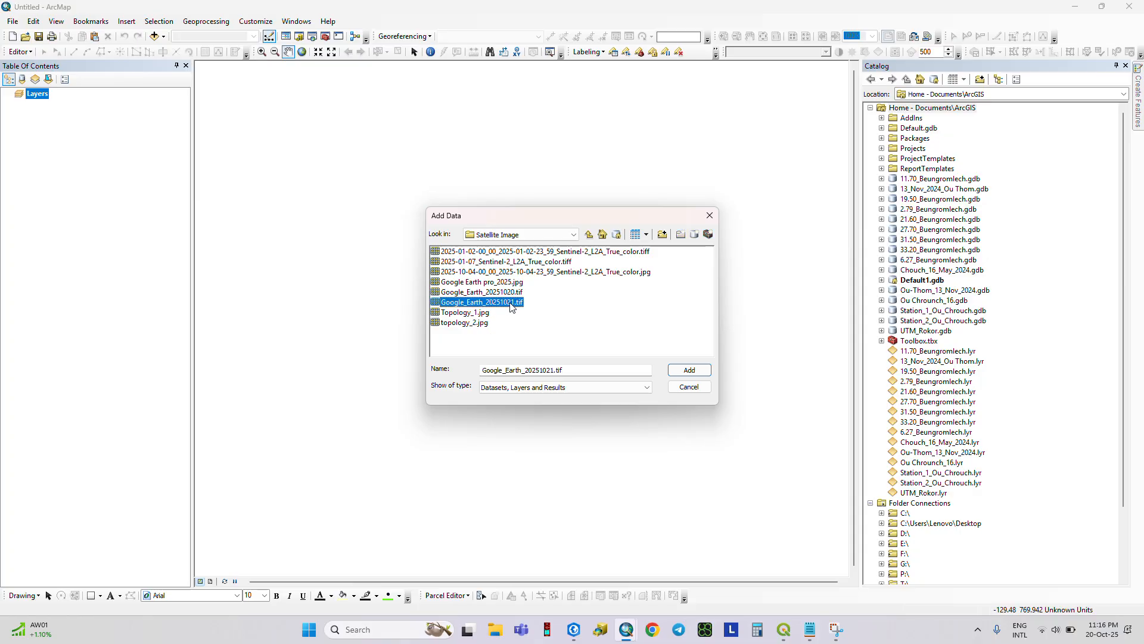
click(689, 371)
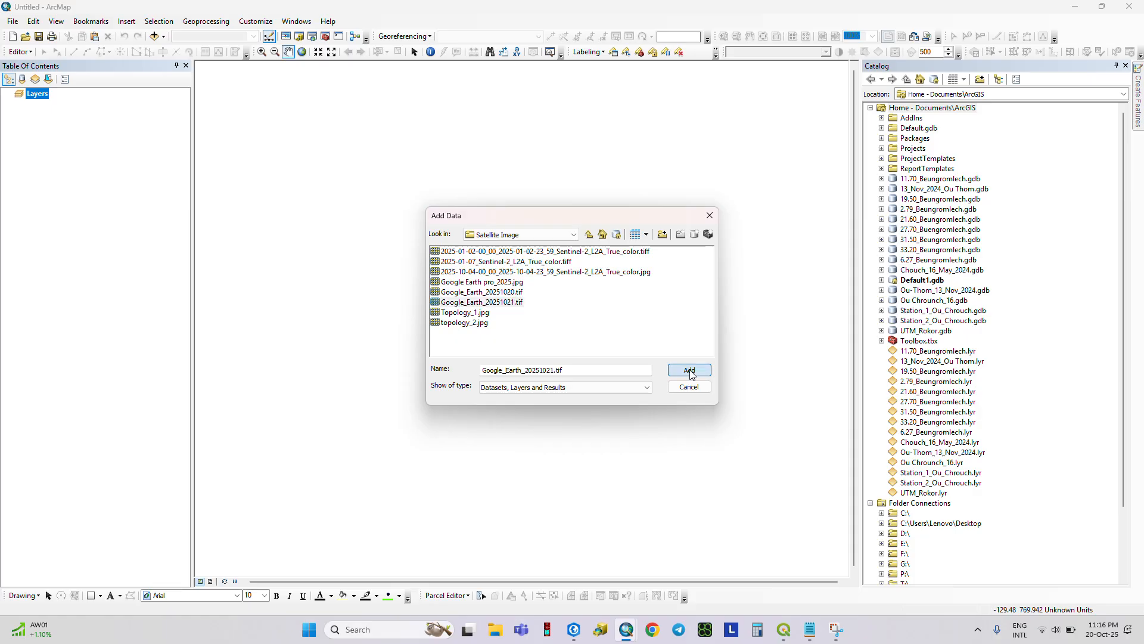
click(690, 370)
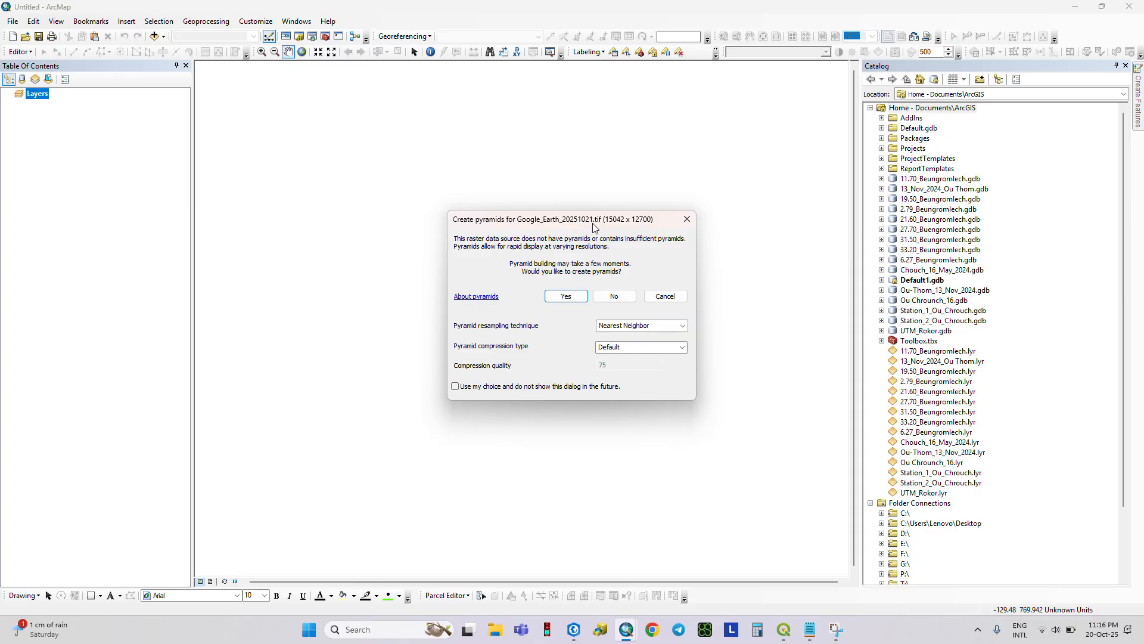
click(566, 297)
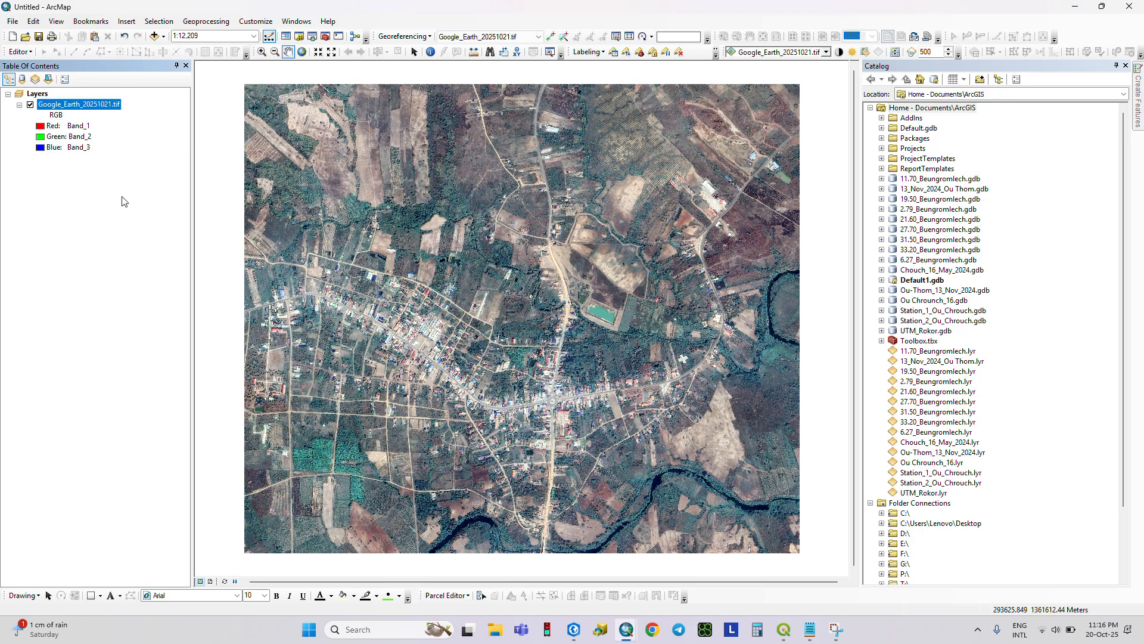
click(19, 105)
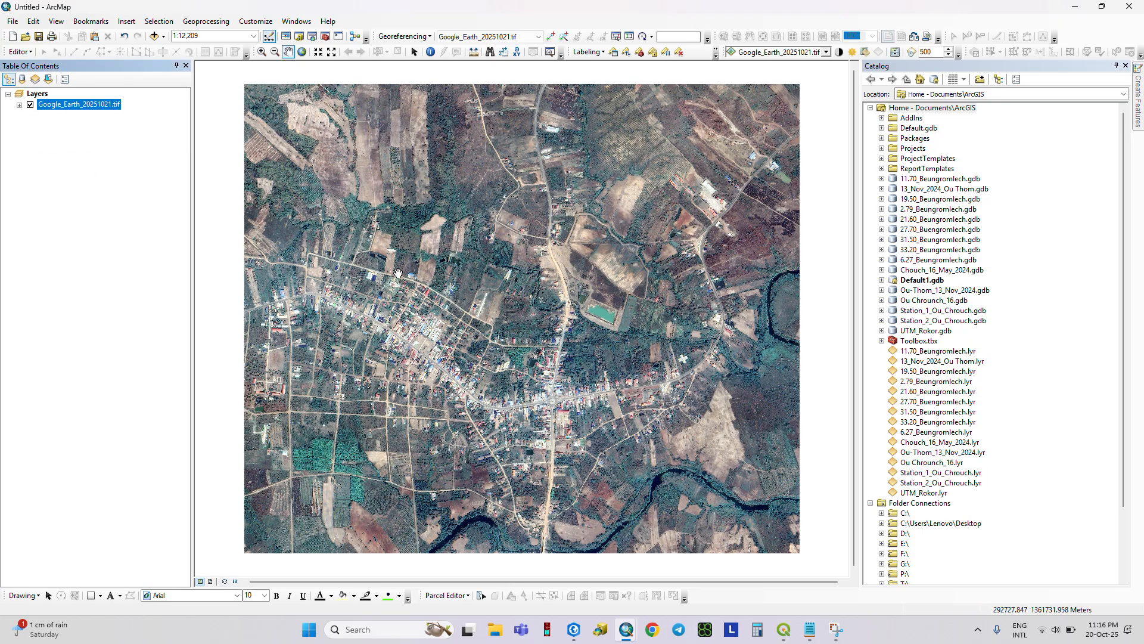
- Add Polygon.shp from the parent folder of Satellite Image to the map
scroll(448, 289, up, 2)
scroll(449, 289, down, 2)
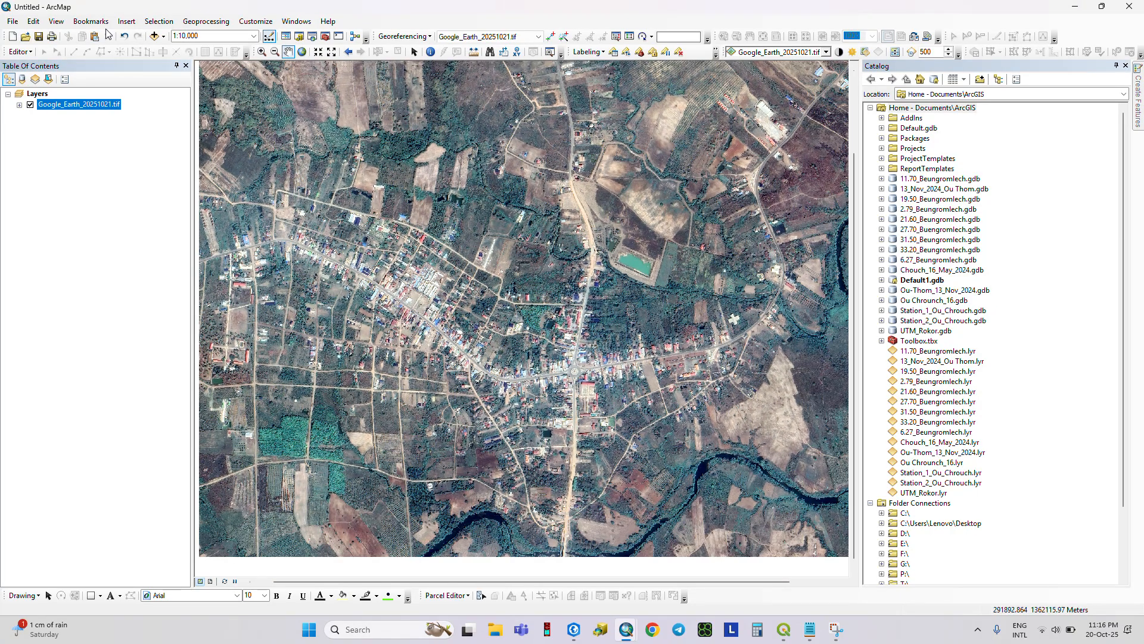
click(163, 36)
click(181, 50)
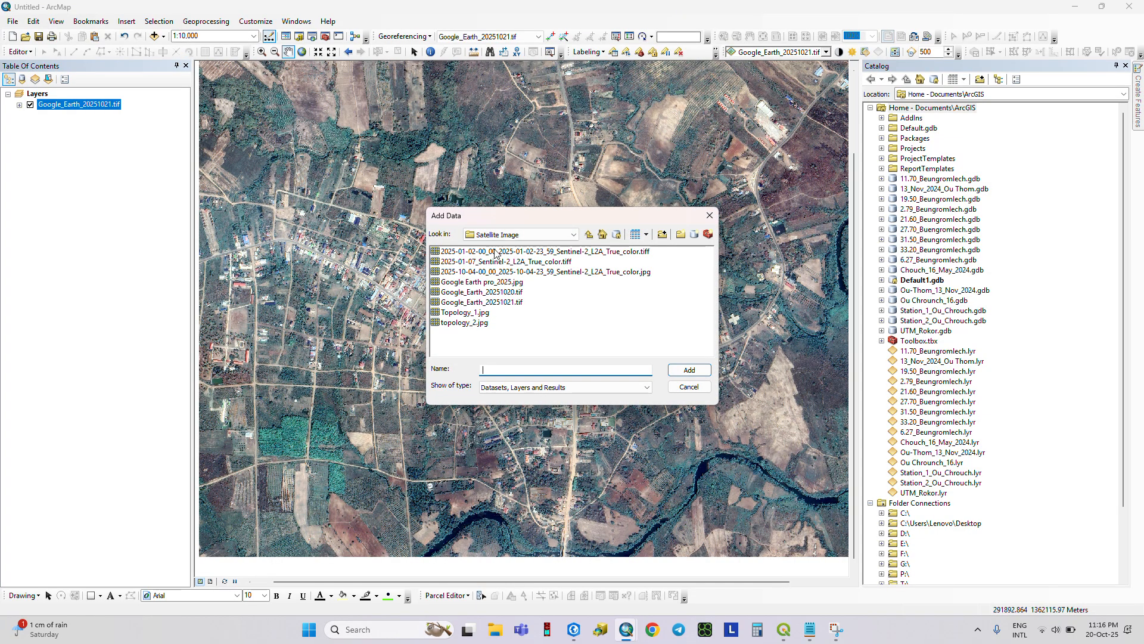
click(518, 234)
click(491, 274)
click(460, 333)
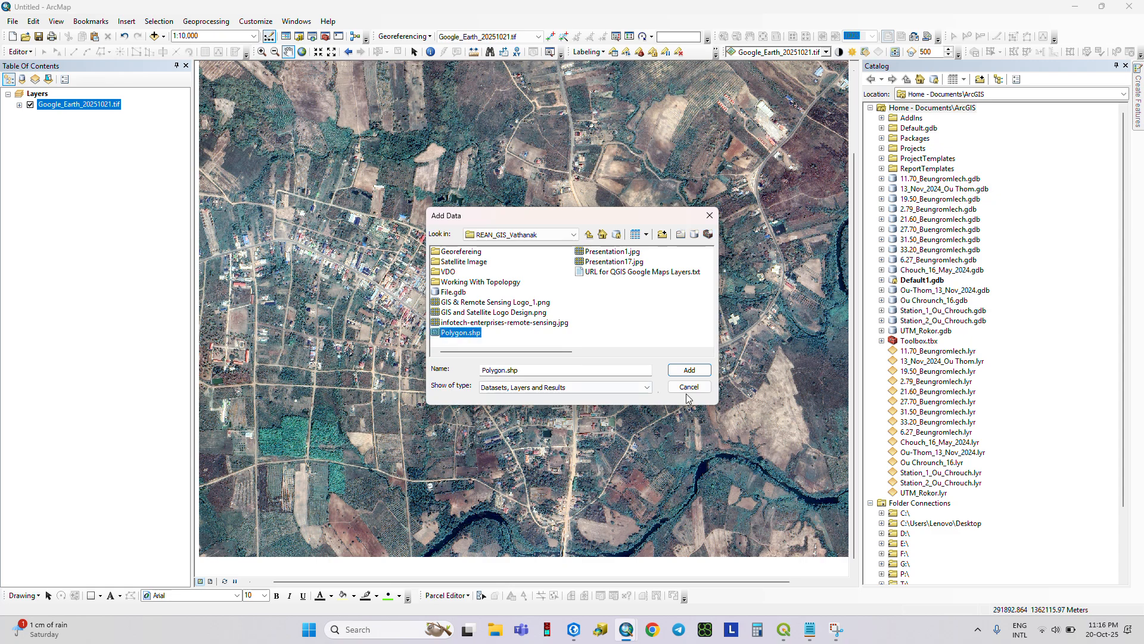
click(691, 370)
- Symbolize the Polygon layer with the SK hollow style, setting the outline width to 2 and the outline color to black
click(41, 115)
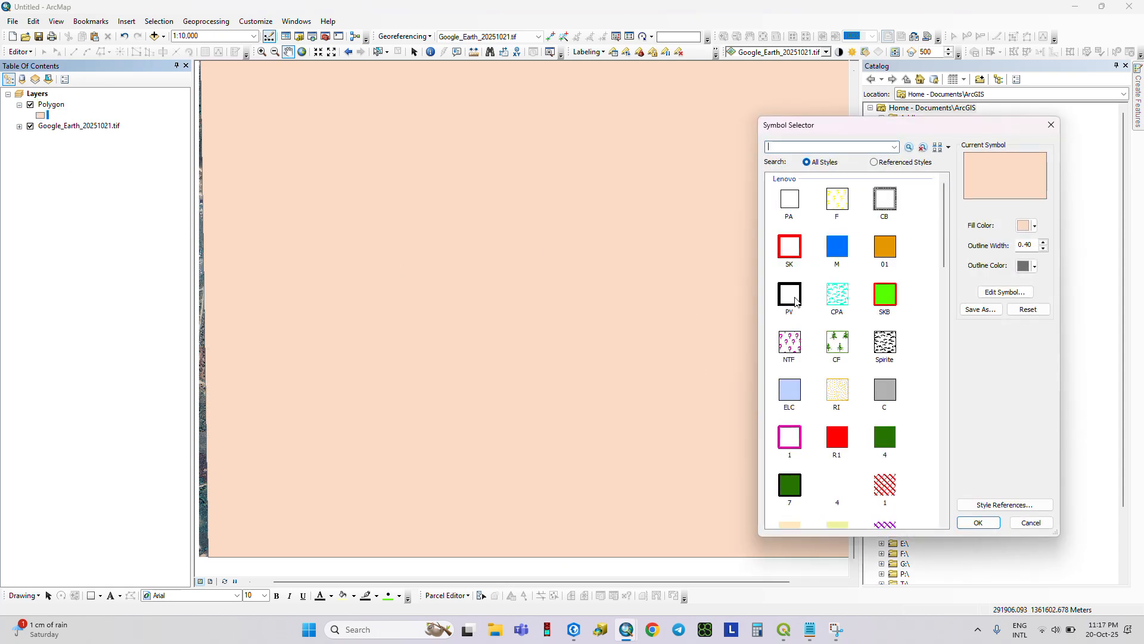
click(789, 253)
click(1044, 248)
click(1044, 249)
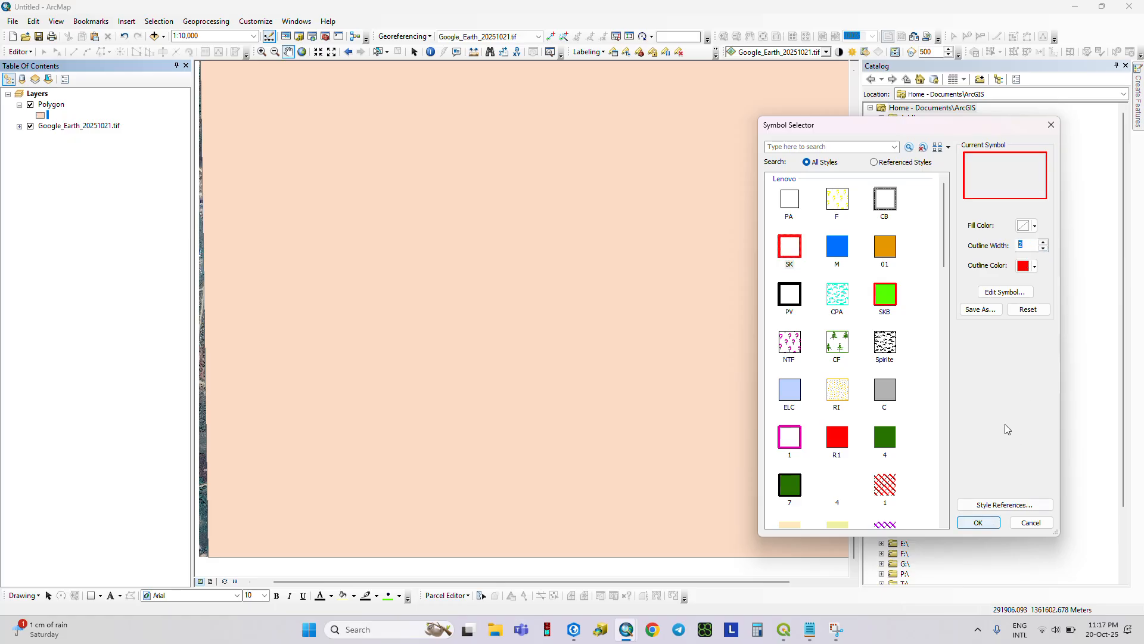
click(1034, 266)
click(1022, 396)
click(978, 522)
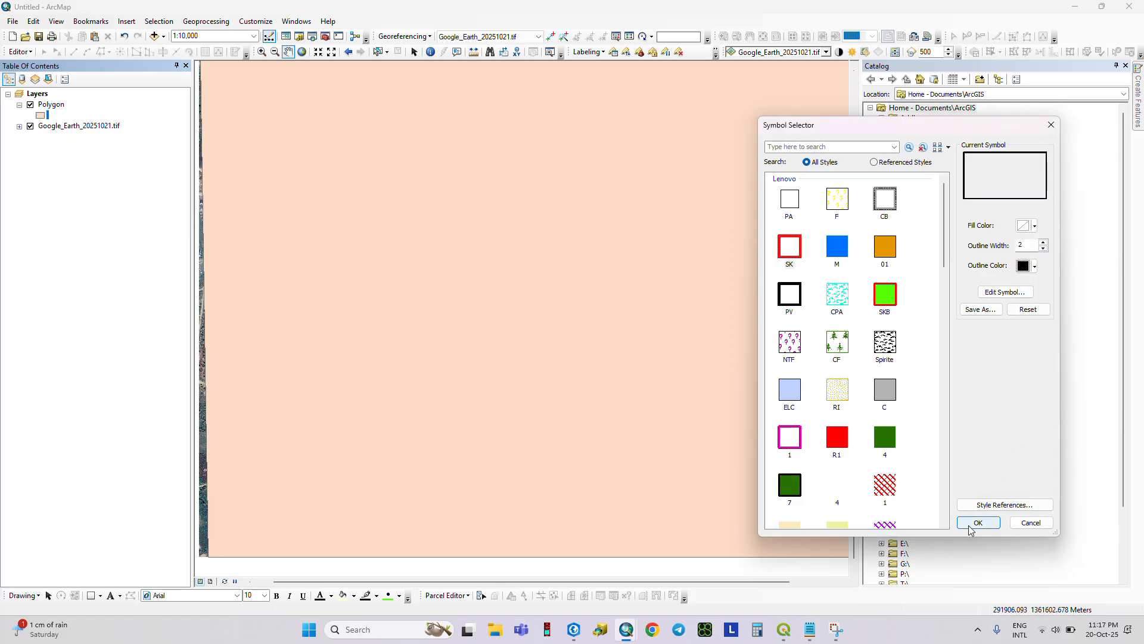
- Set the outline color of the Polygon layer's symbol to red and check the outline against the image edges
scroll(558, 346, down, 1)
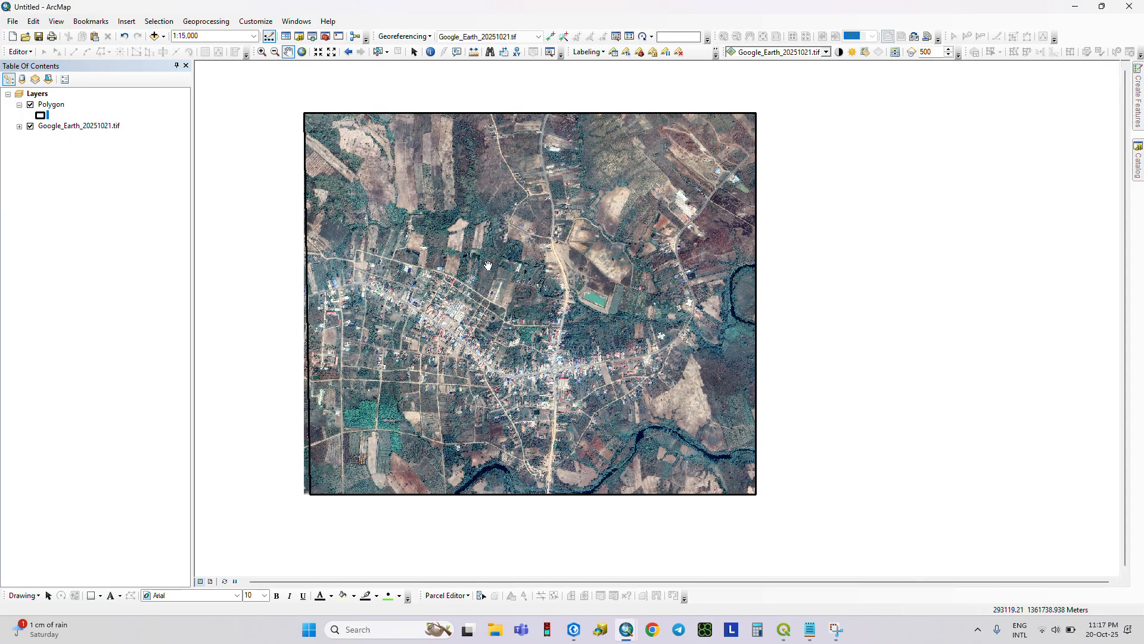
scroll(509, 360, down, 1)
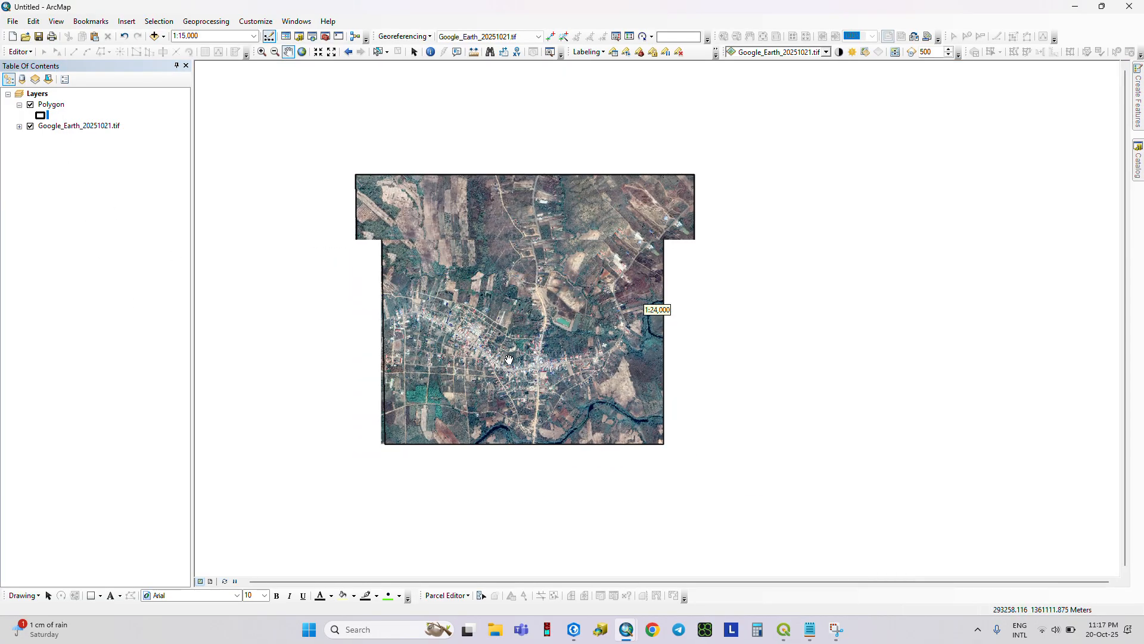
scroll(509, 360, up, 2)
click(41, 115)
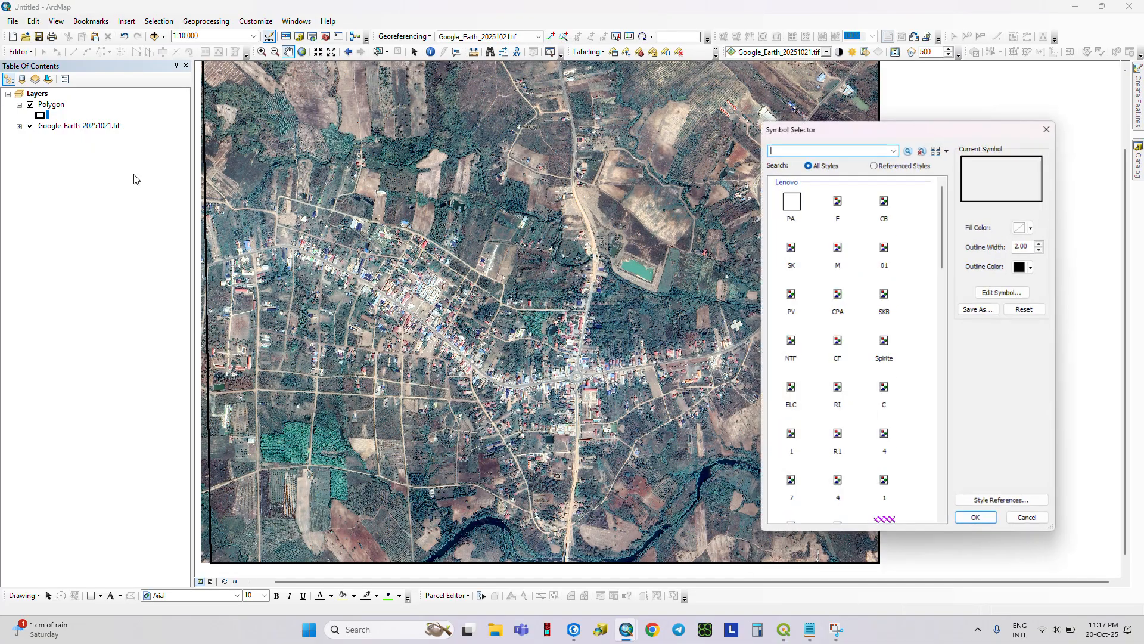
click(1035, 267)
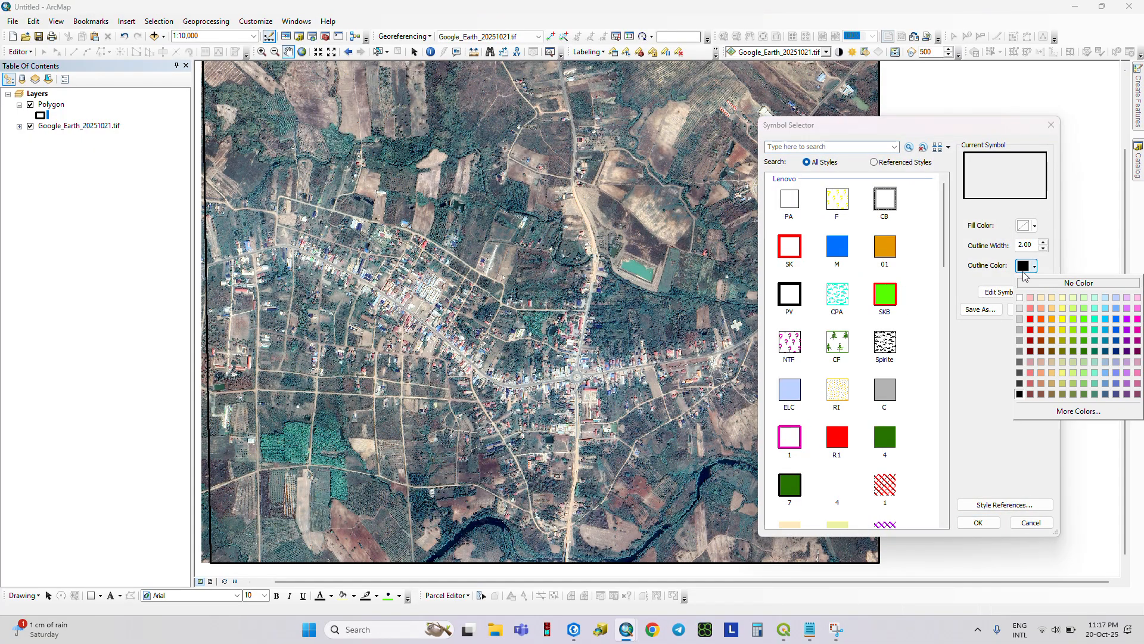
click(1029, 331)
click(978, 523)
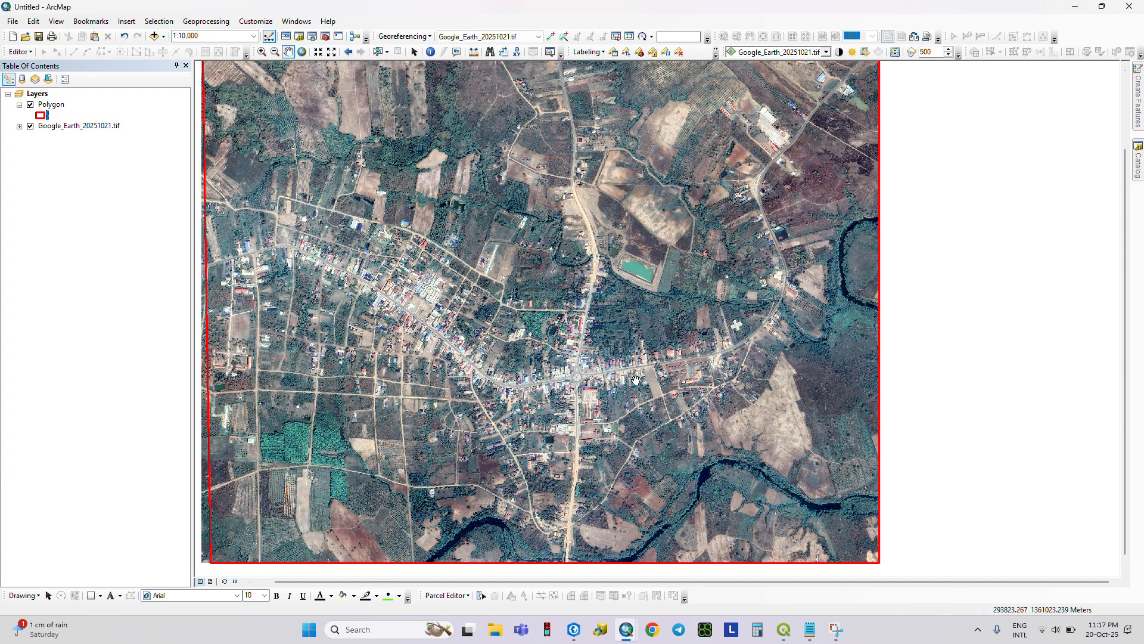
scroll(638, 379, down, 4)
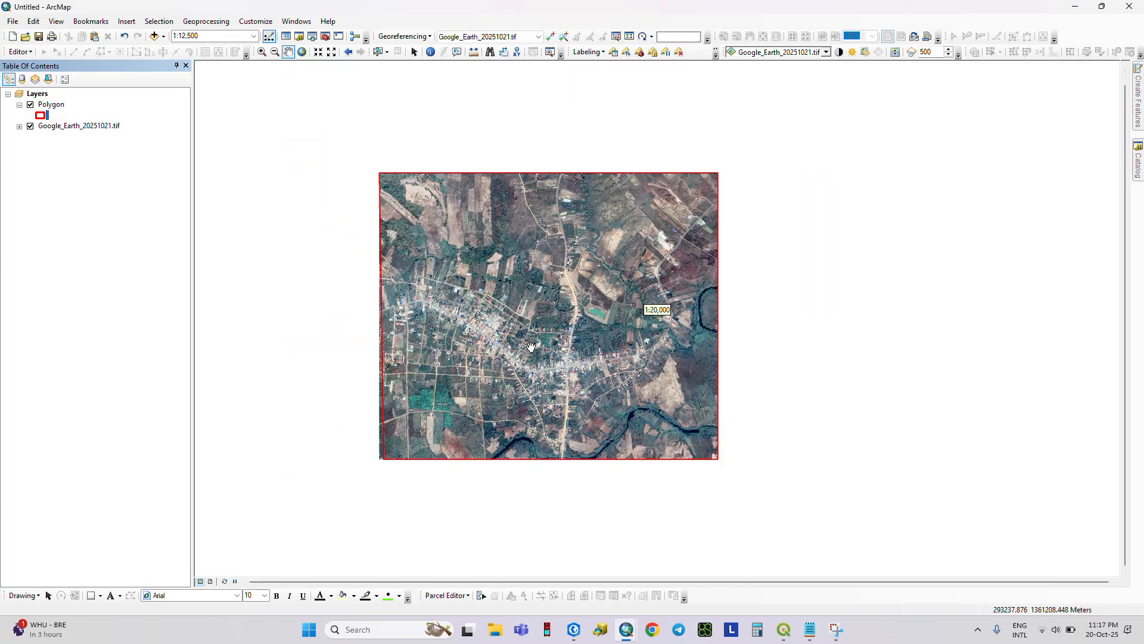
scroll(531, 346, down, 1)
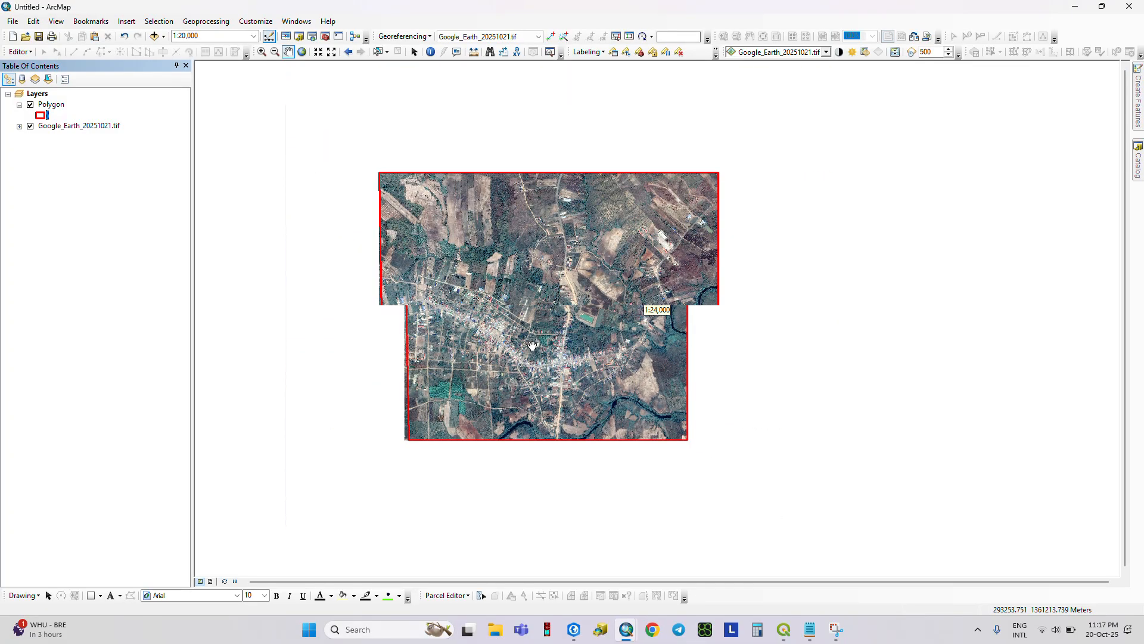
scroll(532, 346, up, 4)
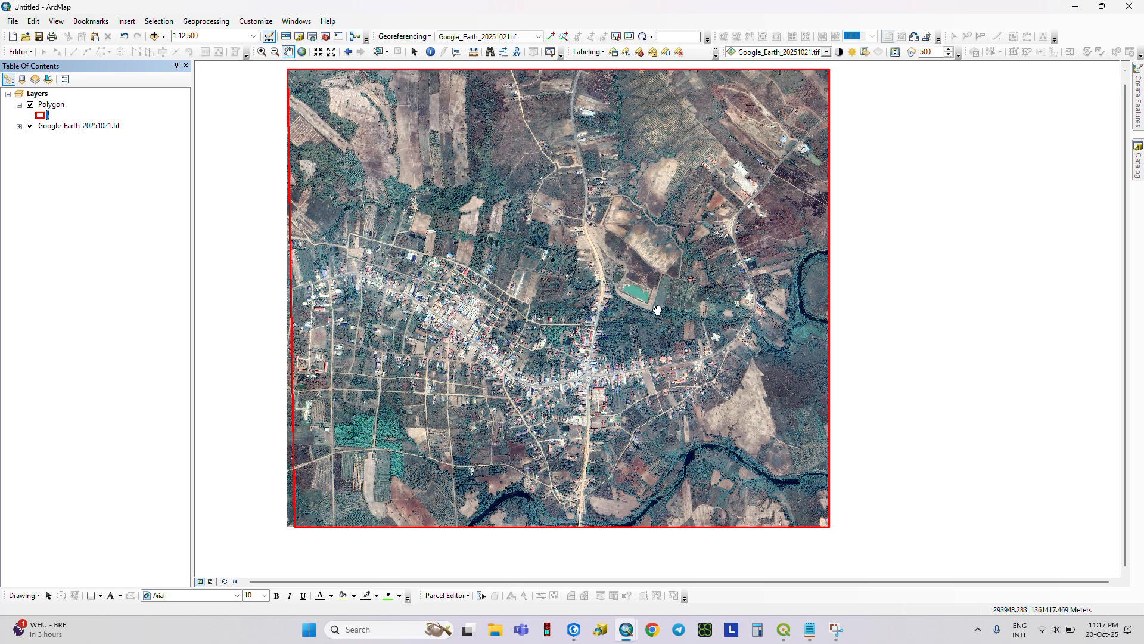
- Add Main_Roads.shp to the map from the Road folder within GIS_DATA in the Wildlife Alliance folder on the D: drive
click(164, 37)
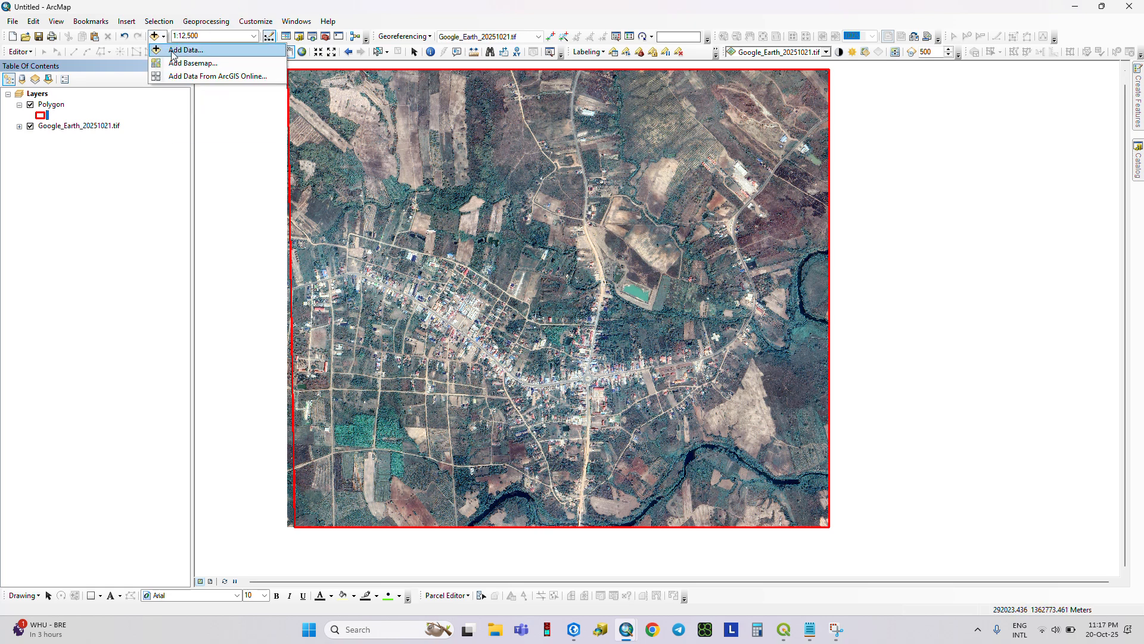
click(179, 49)
click(524, 235)
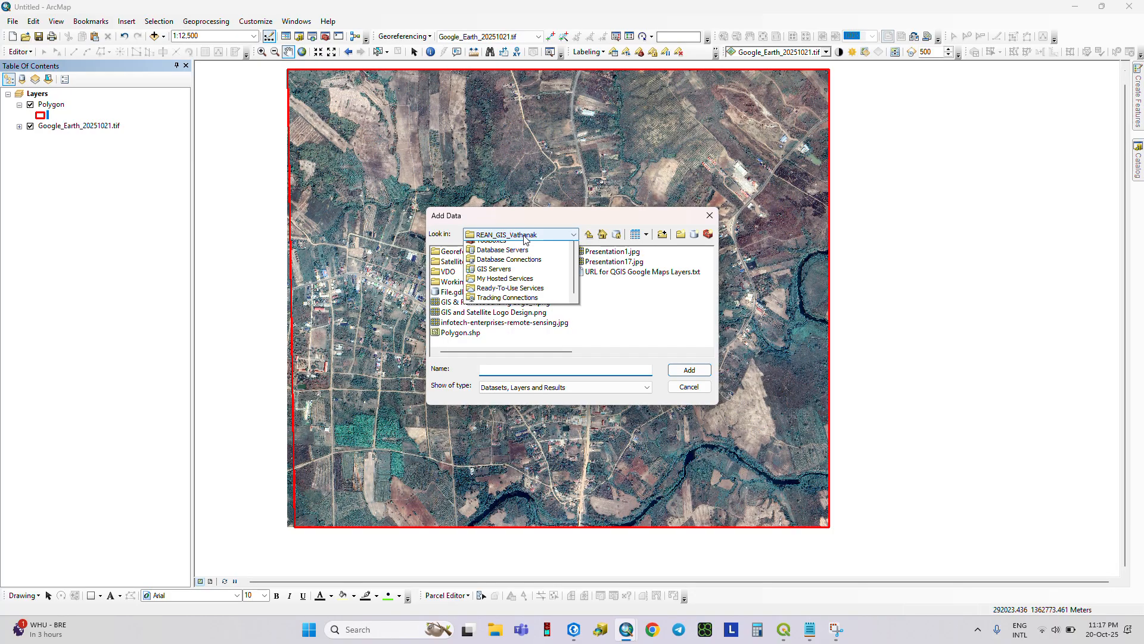
click(490, 275)
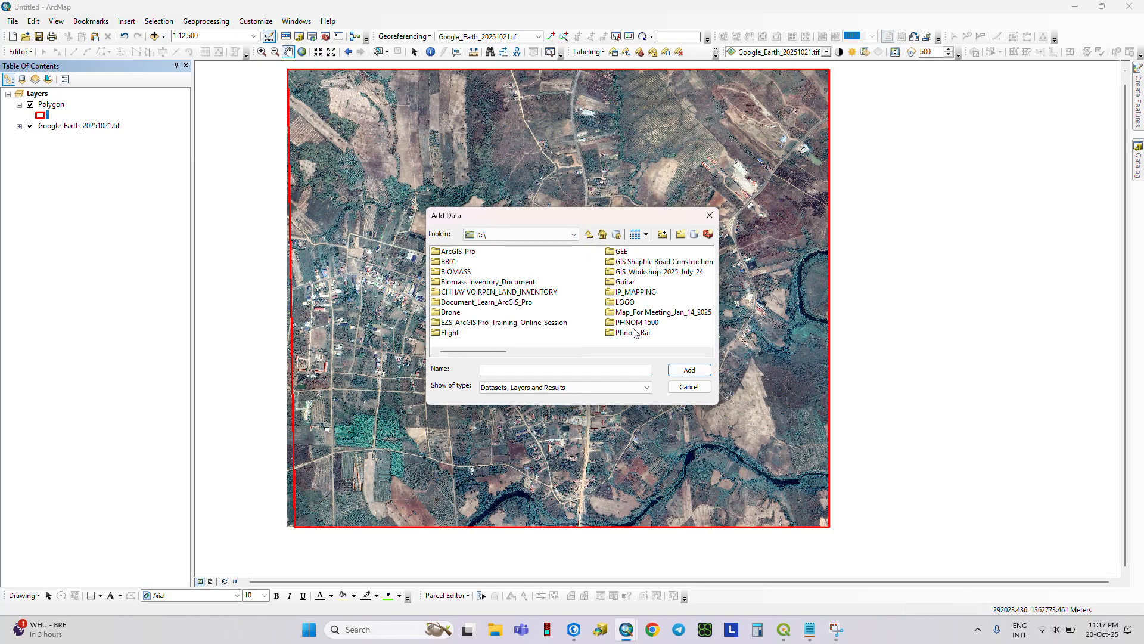
scroll(635, 333, right, 1)
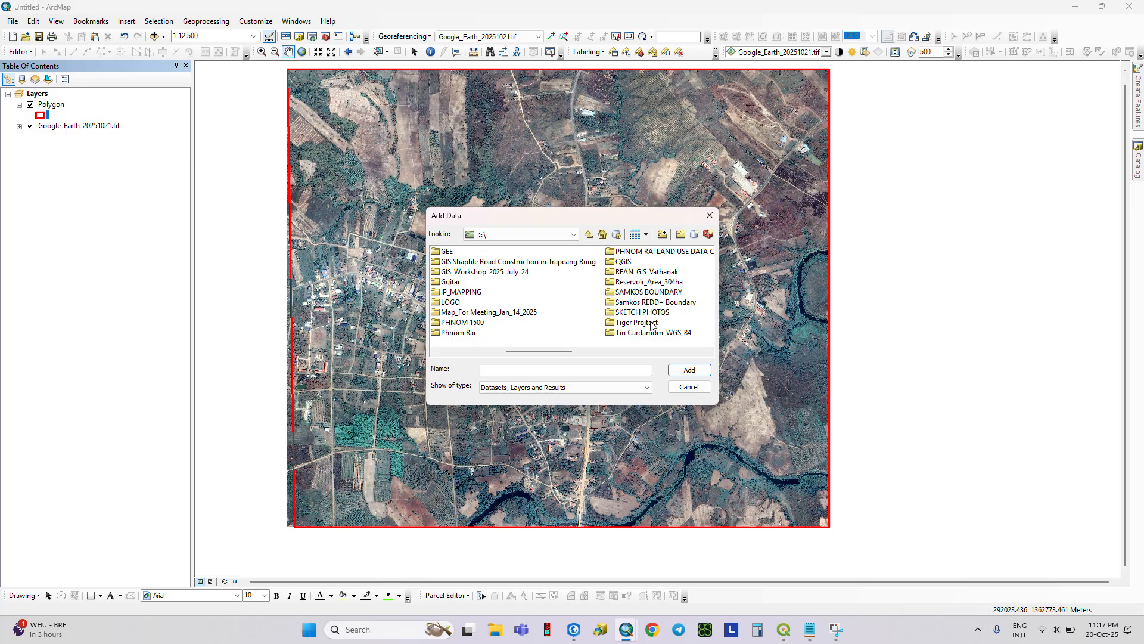
scroll(651, 336, down, 5)
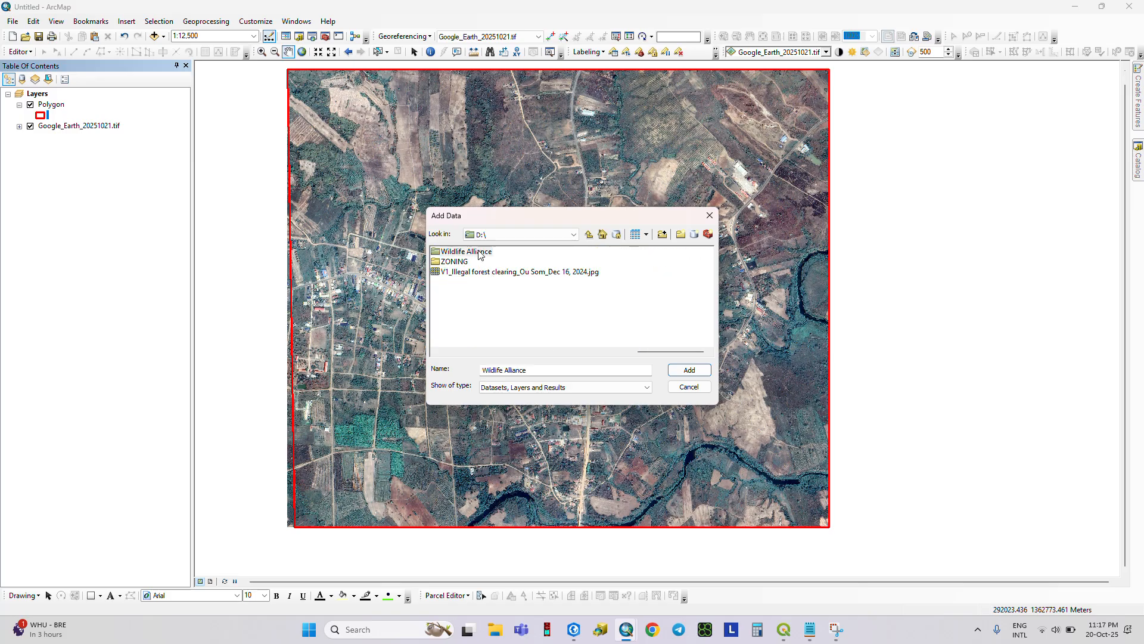
double_click(478, 253)
double_click(455, 282)
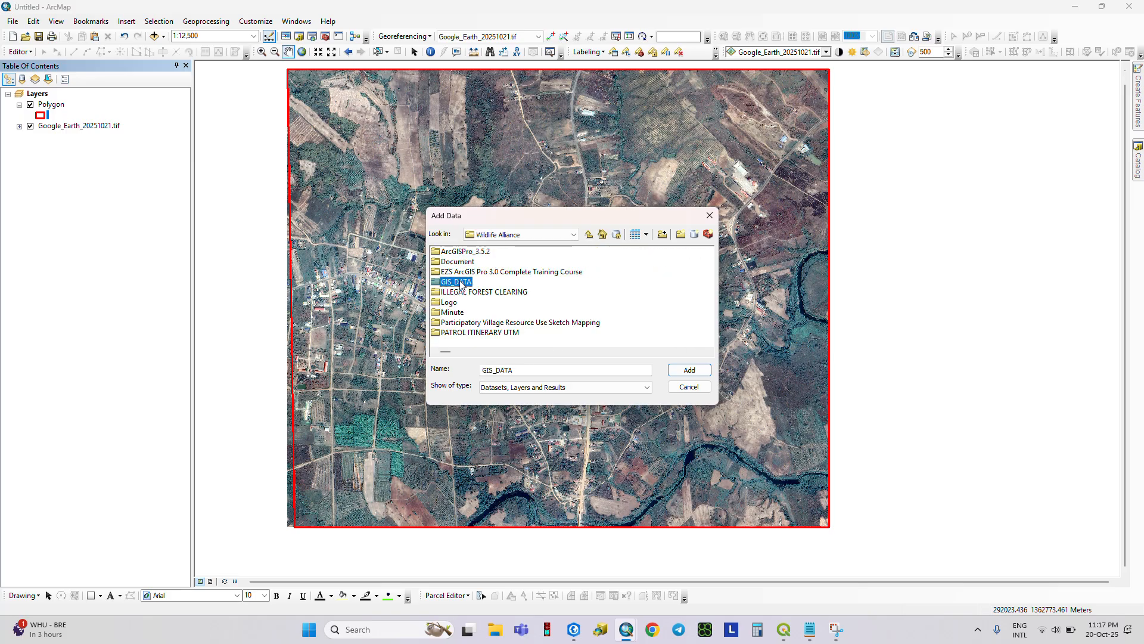
double_click(598, 322)
click(467, 252)
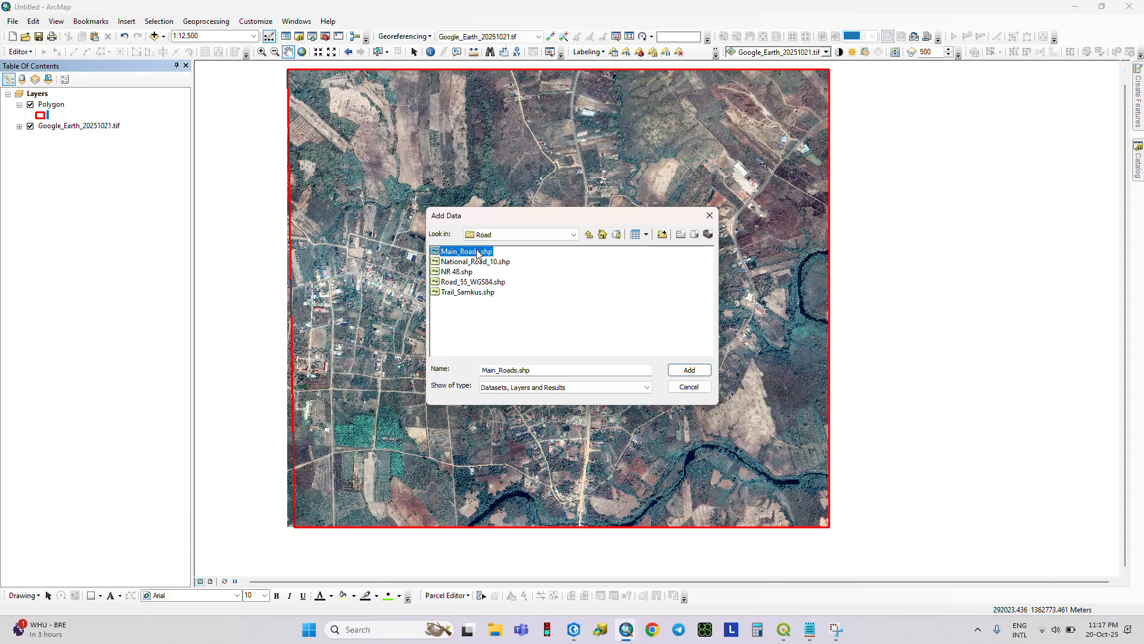
click(689, 370)
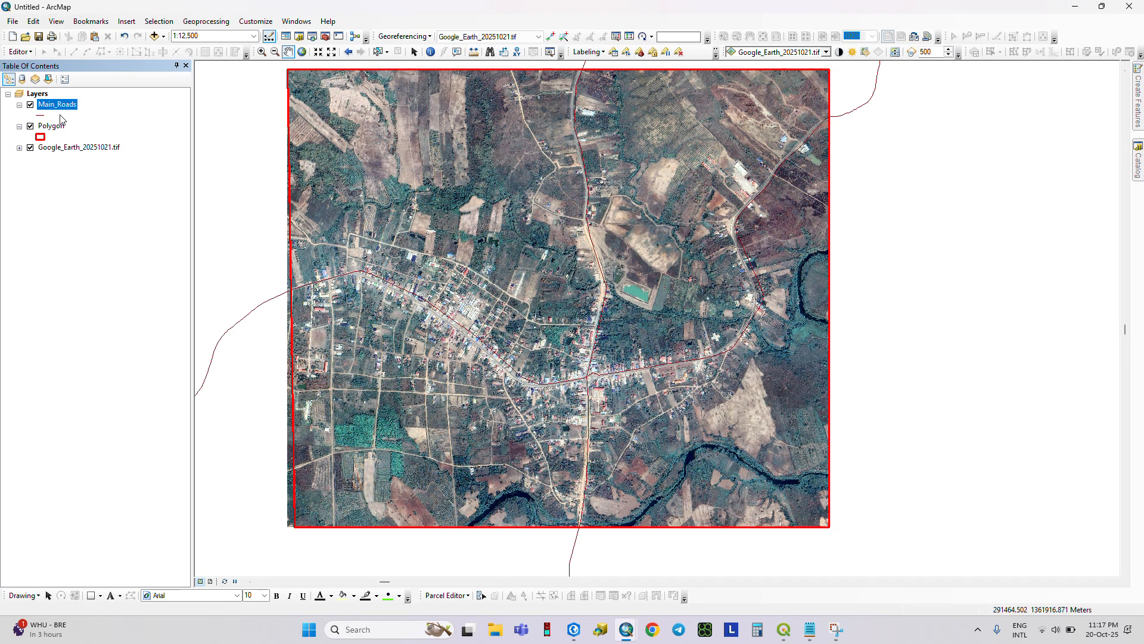
- Symbolize the Main_Roads layer with the black-and-white dashed line style and compare it with the roads on the satellite image
click(41, 114)
click(789, 201)
click(978, 522)
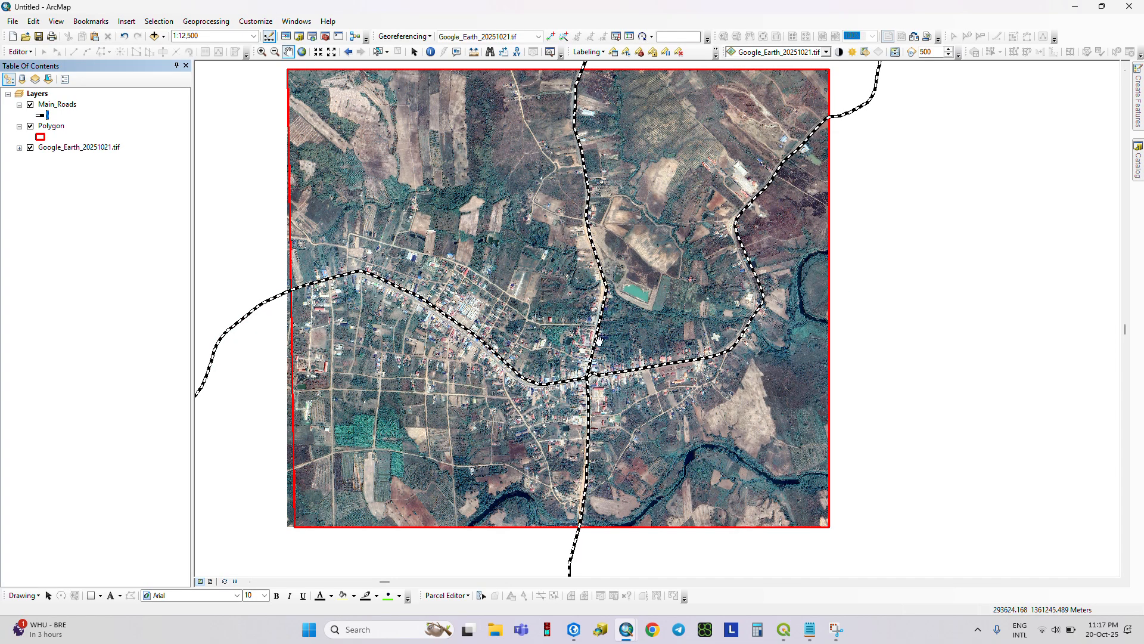
scroll(612, 357, down, 2)
scroll(612, 356, up, 5)
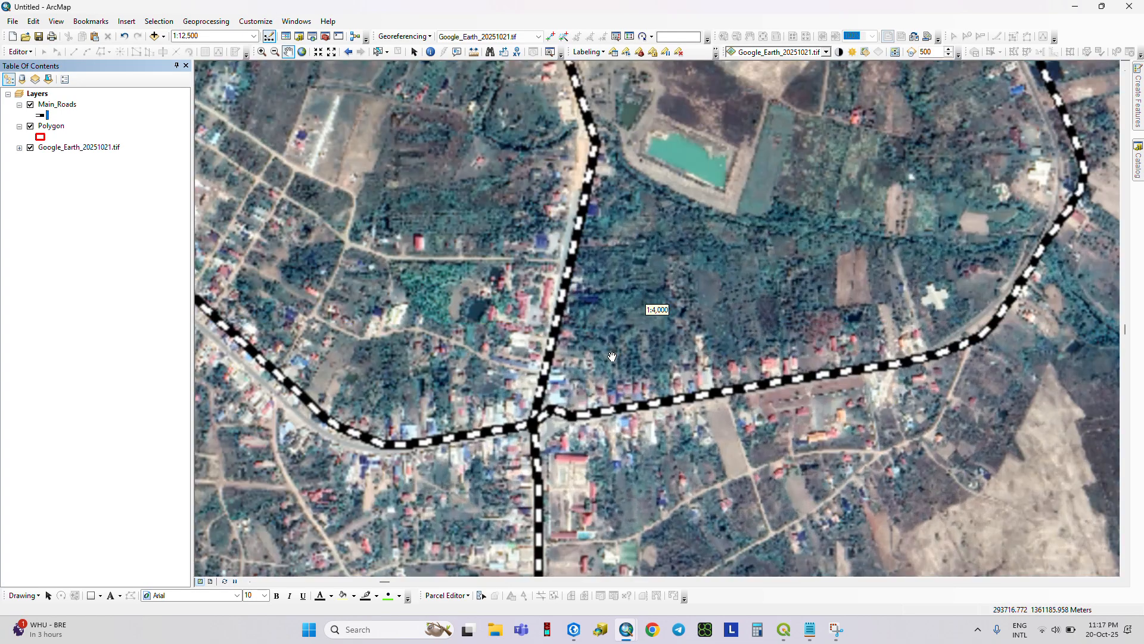
scroll(609, 360, up, 2)
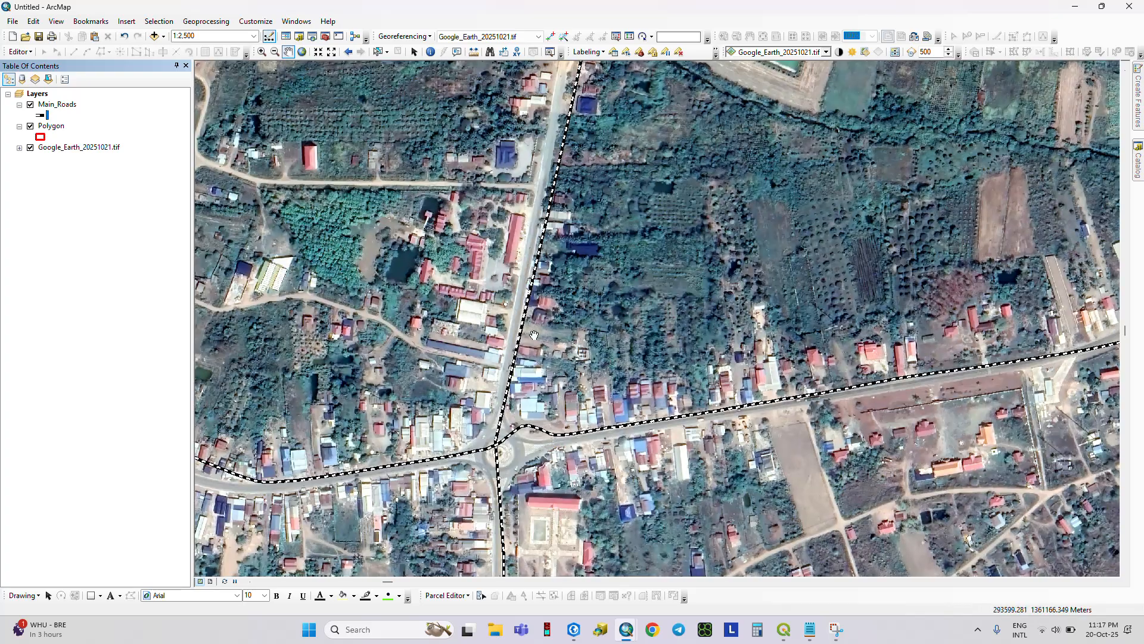
drag(606, 362, 819, 239)
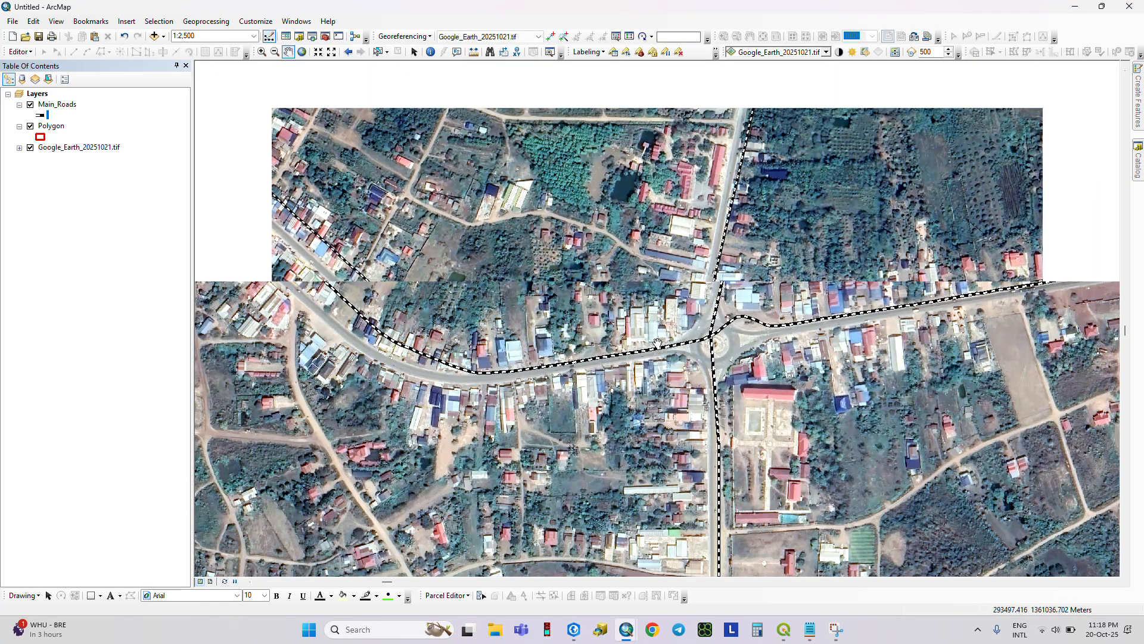
scroll(657, 342, down, 1)
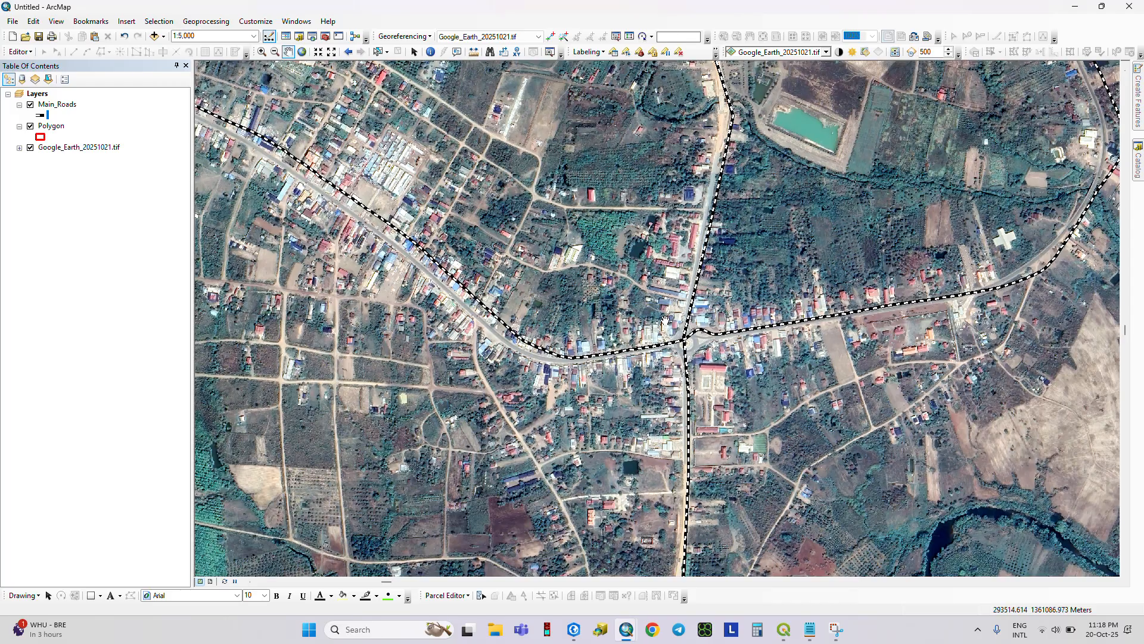
- Examine the raster information and spatial reference in the layer properties of Google_Earth_20251021.tif
right_click(65, 149)
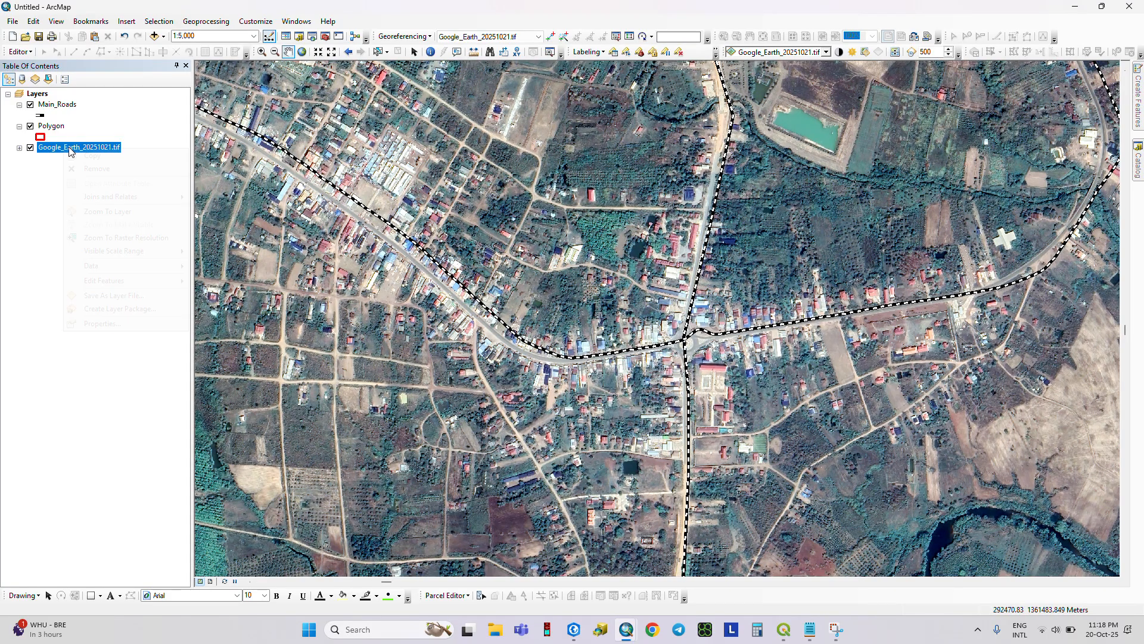
click(81, 145)
click(64, 150)
right_click(63, 150)
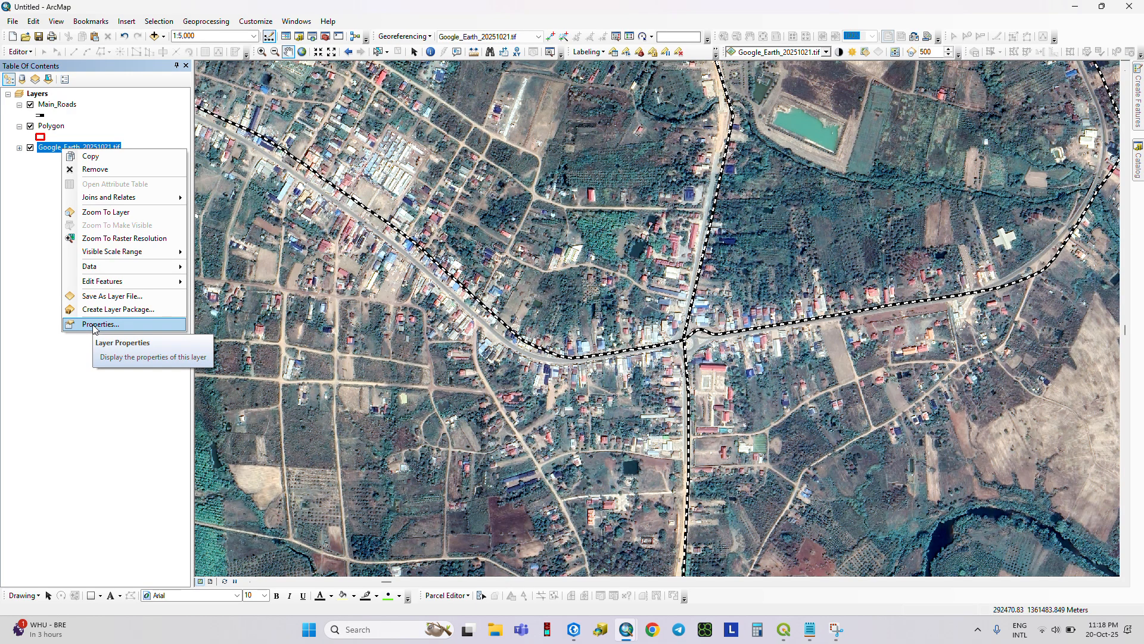
click(65, 149)
click(64, 149)
right_click(63, 149)
click(121, 325)
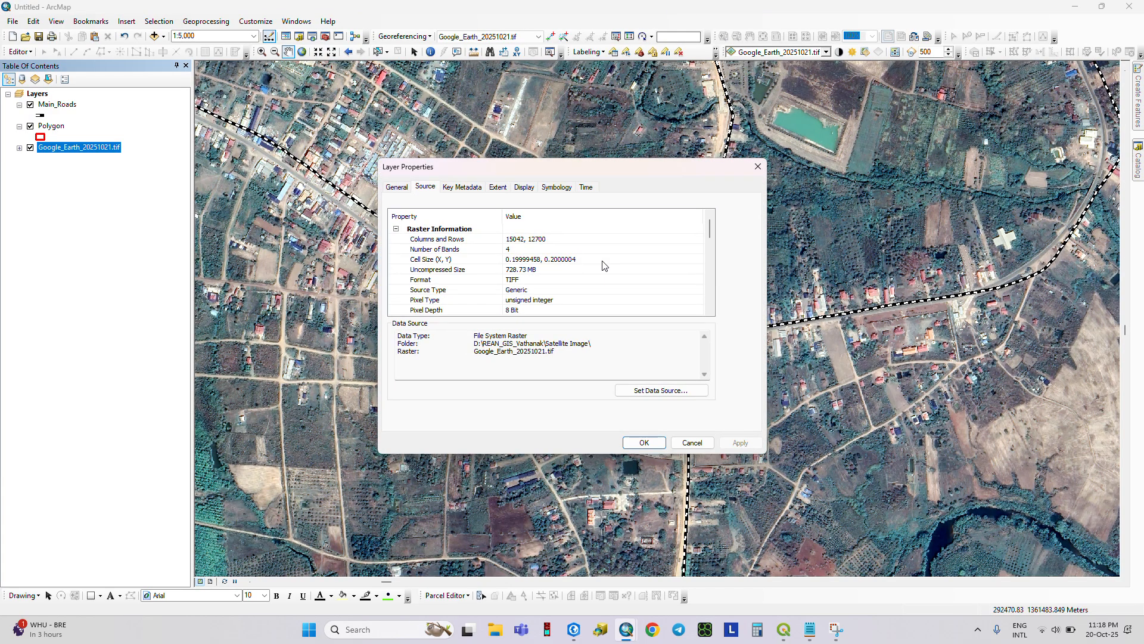
scroll(572, 298, down, 4)
scroll(572, 295, down, 1)
scroll(573, 294, down, 2)
scroll(565, 260, up, 1)
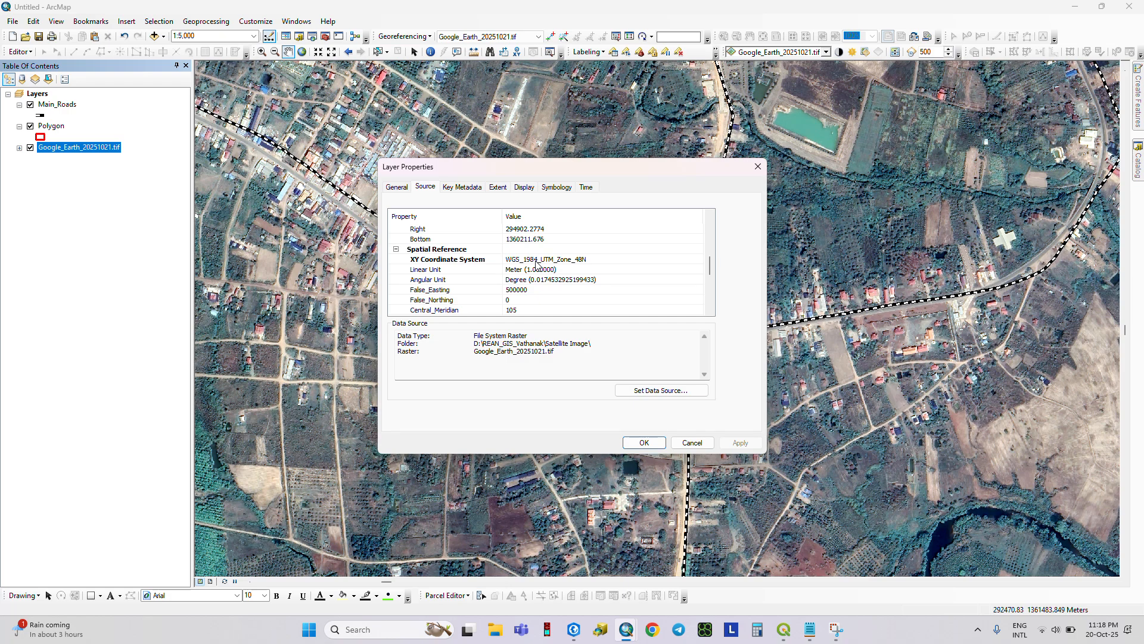
click(693, 444)
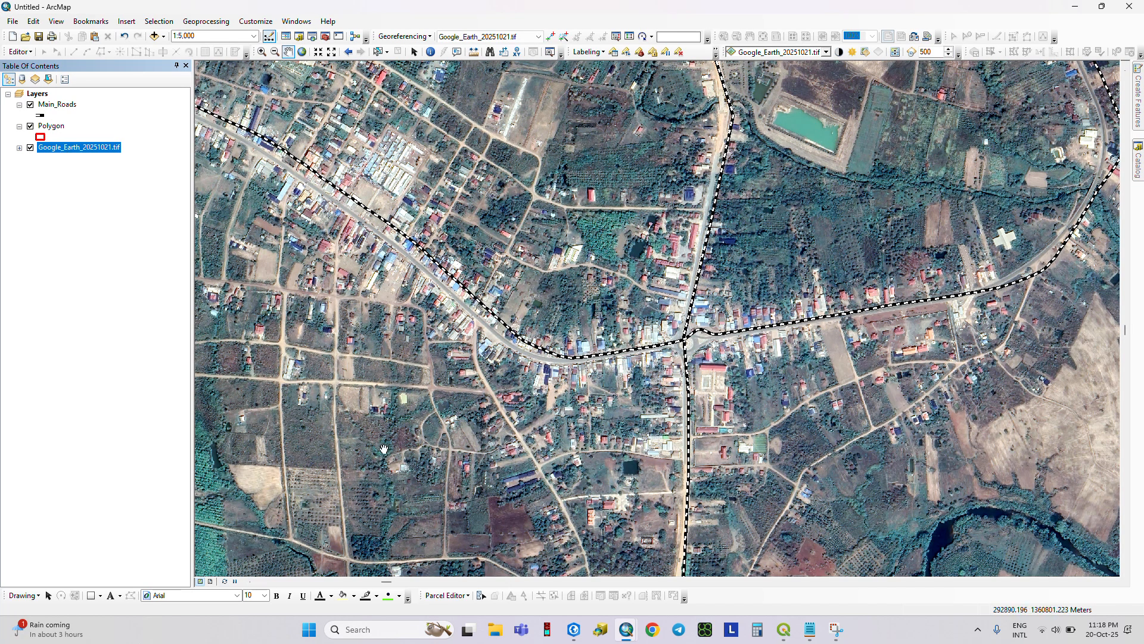
- Switch to ArcGIS Pro, add Google_Earth_20251021.tif from the Satellite Image folder to the map and inspect it up close
mouse_move(571, 636)
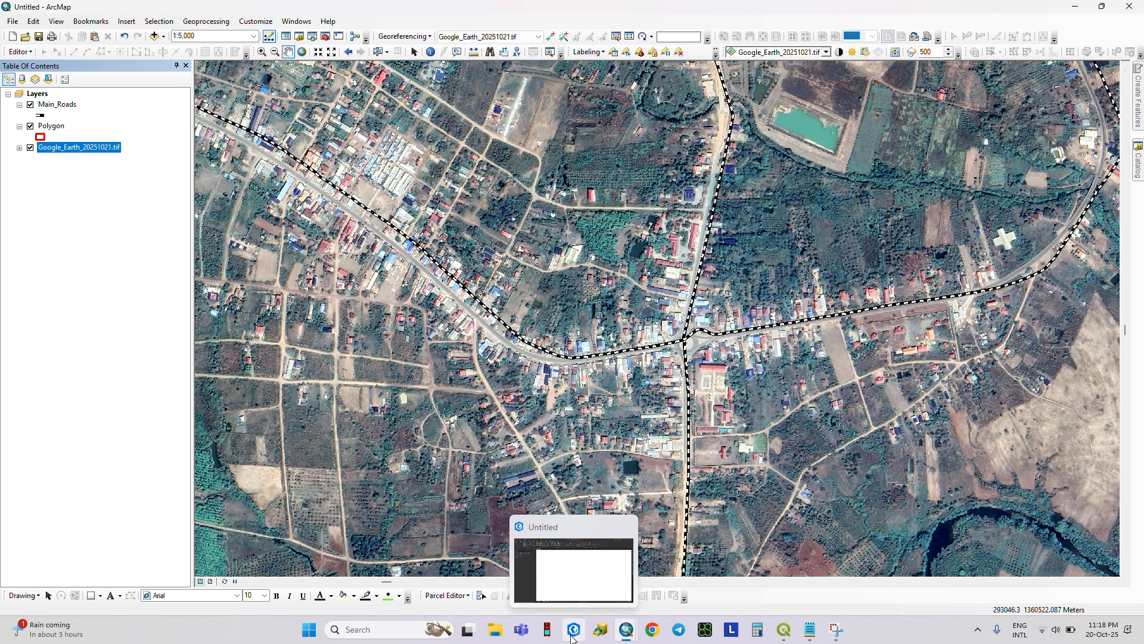
click(577, 563)
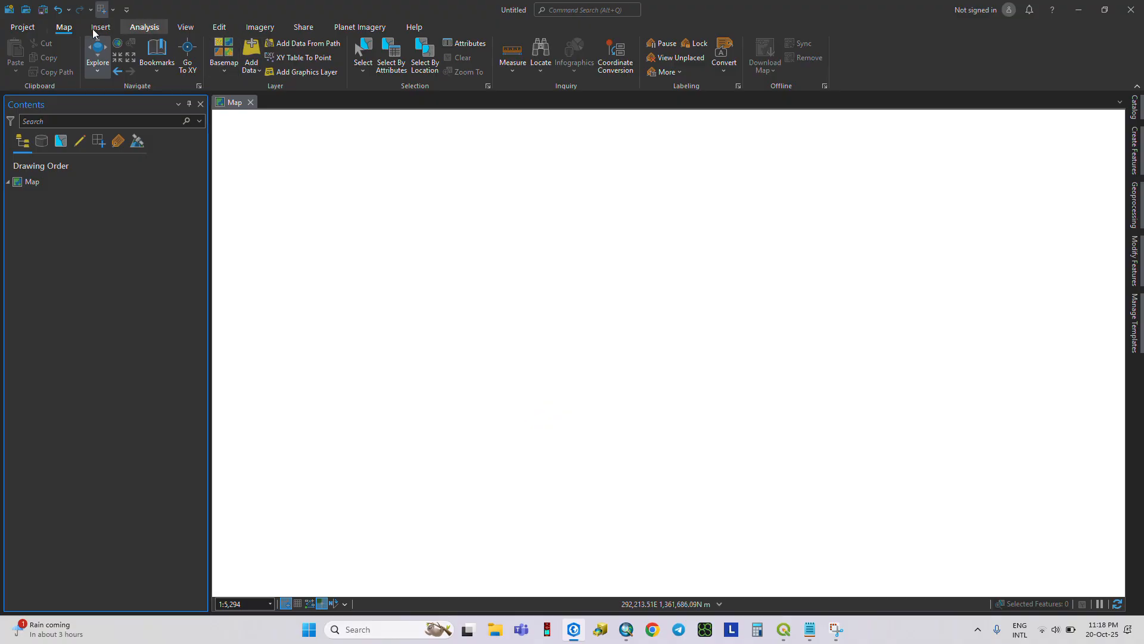
click(252, 67)
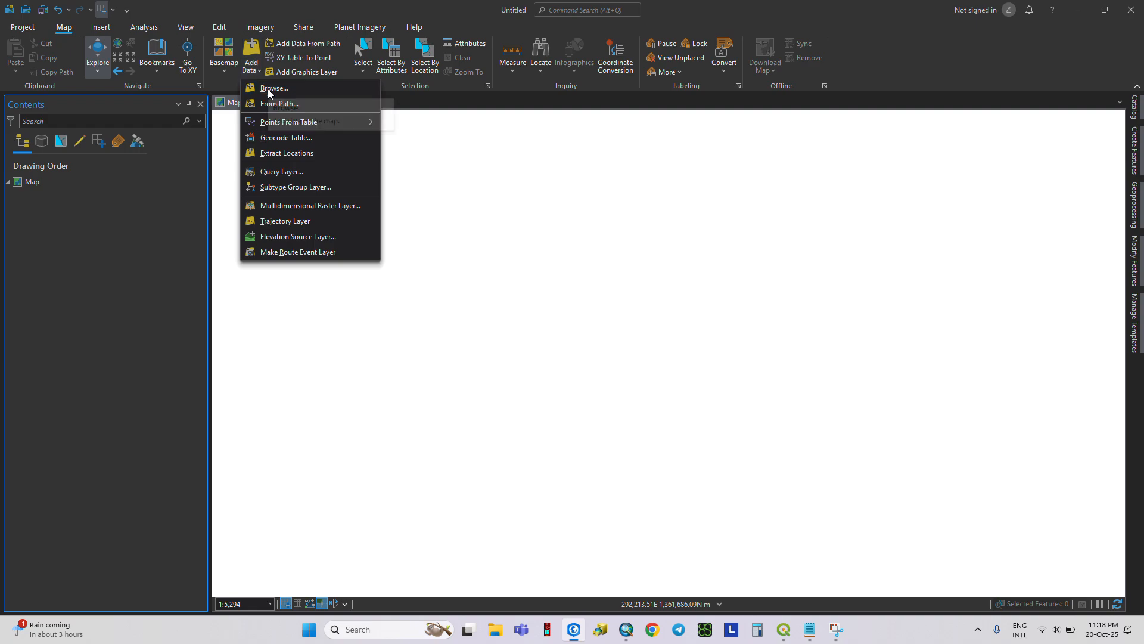
click(266, 89)
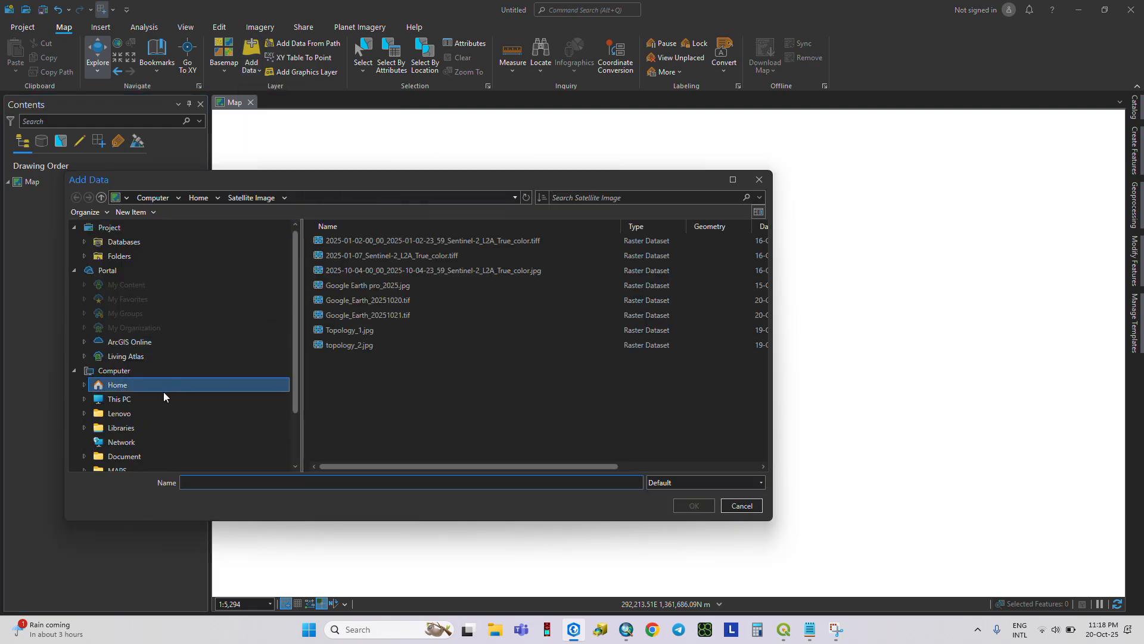
click(358, 316)
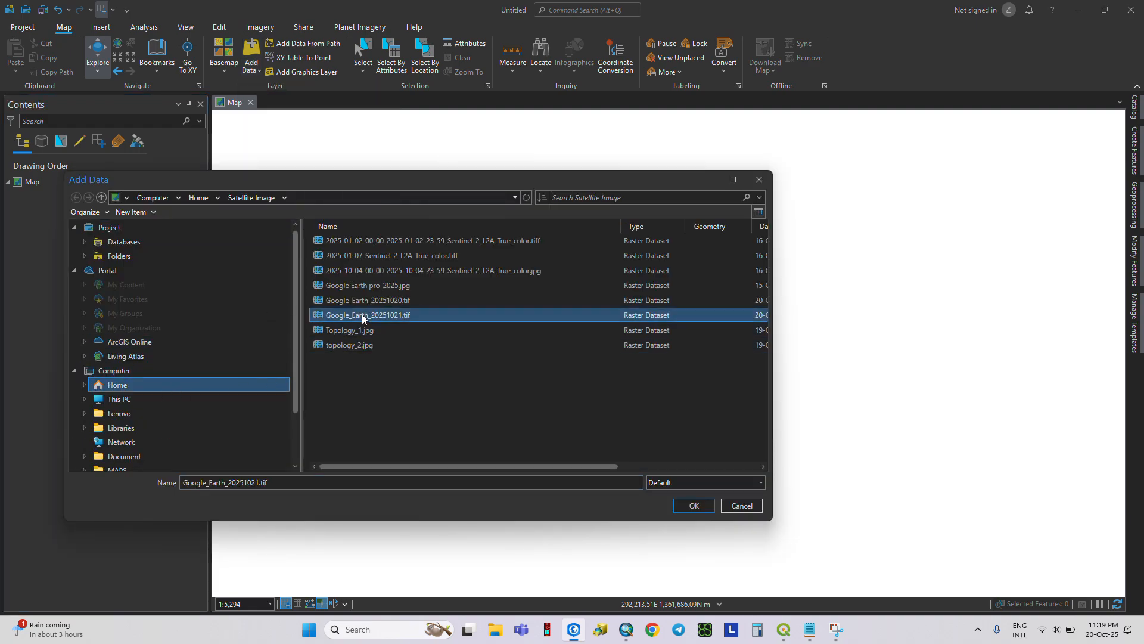
click(695, 506)
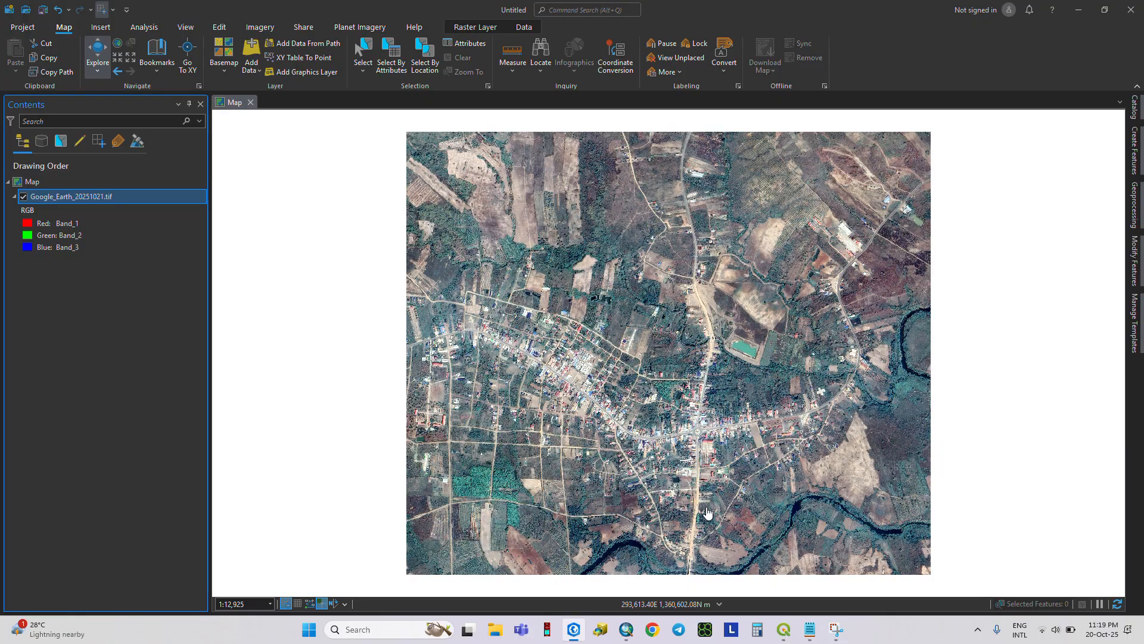
scroll(710, 542, up, 4)
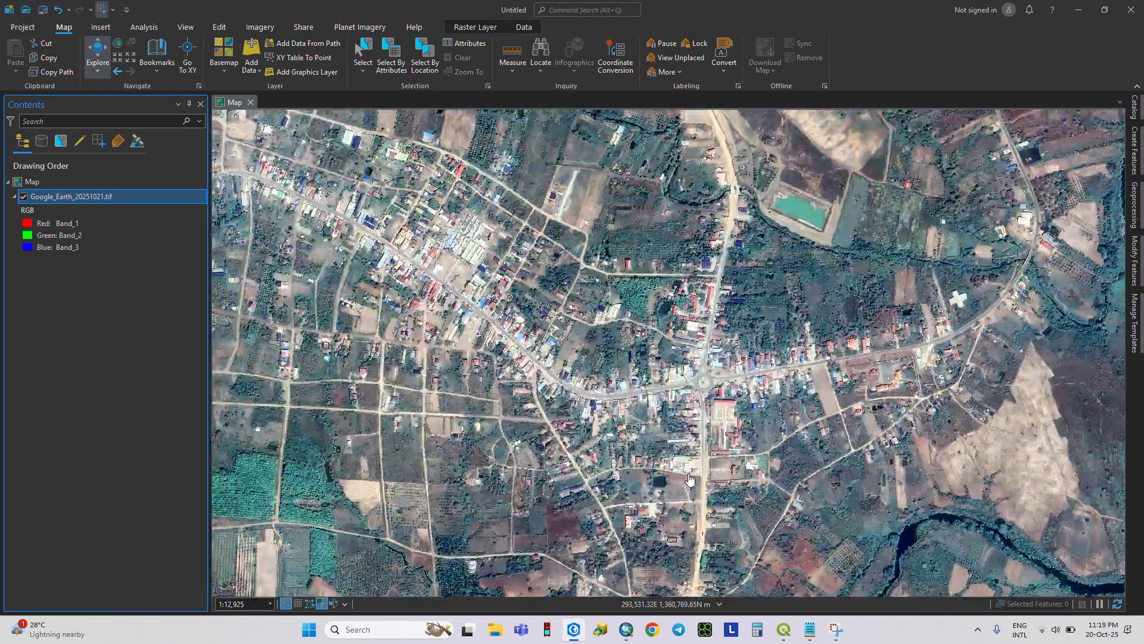
scroll(686, 472, down, 6)
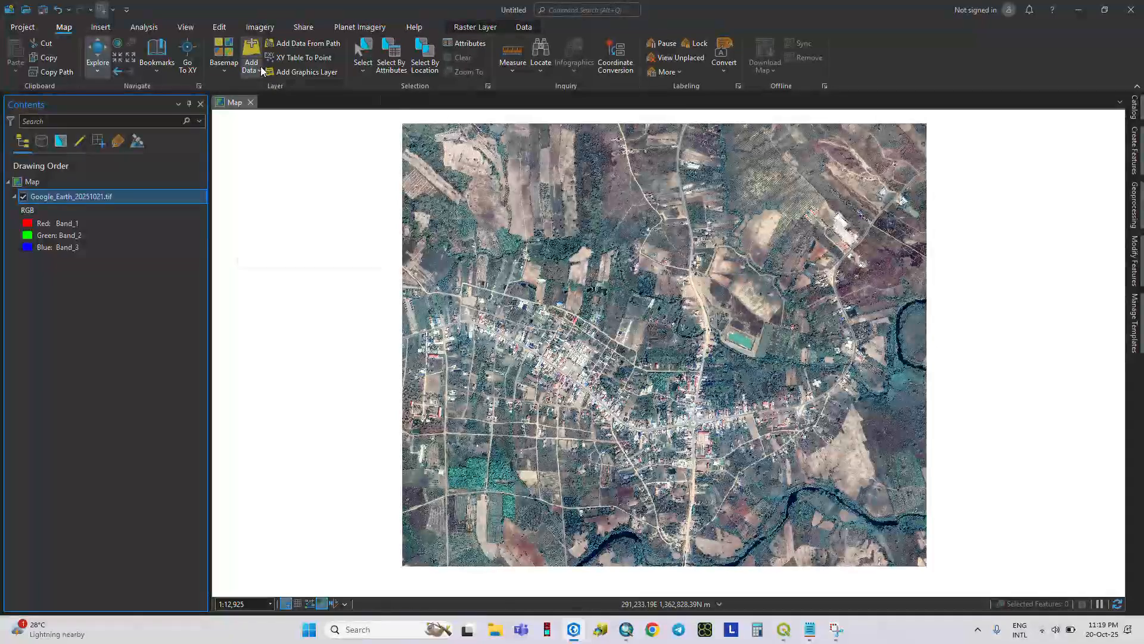
- Add Main_Roads.shp to the map from the Road folder within Wildlife Alliance > GIS_DATA on Local Disk (D:)
click(251, 66)
click(265, 88)
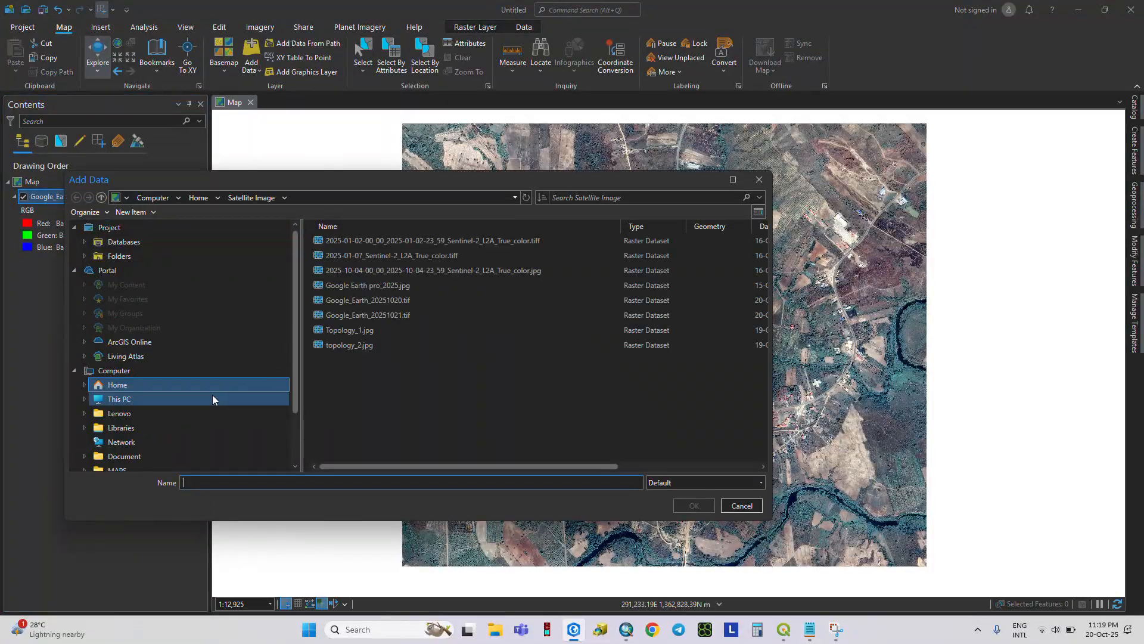
click(149, 399)
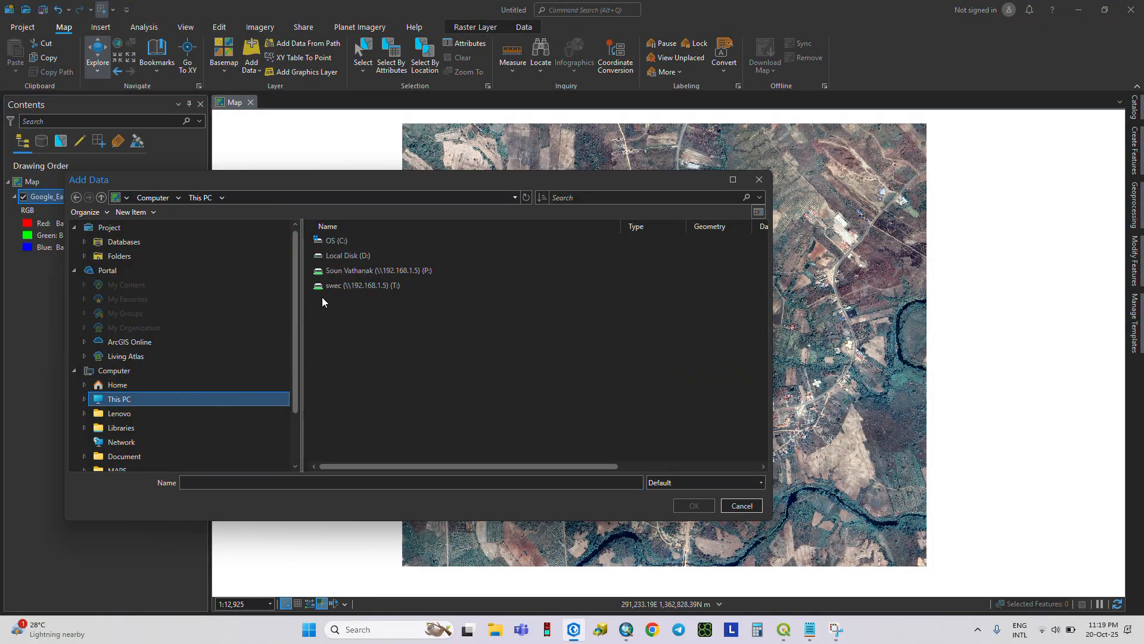
double_click(354, 255)
scroll(373, 391, down, 4)
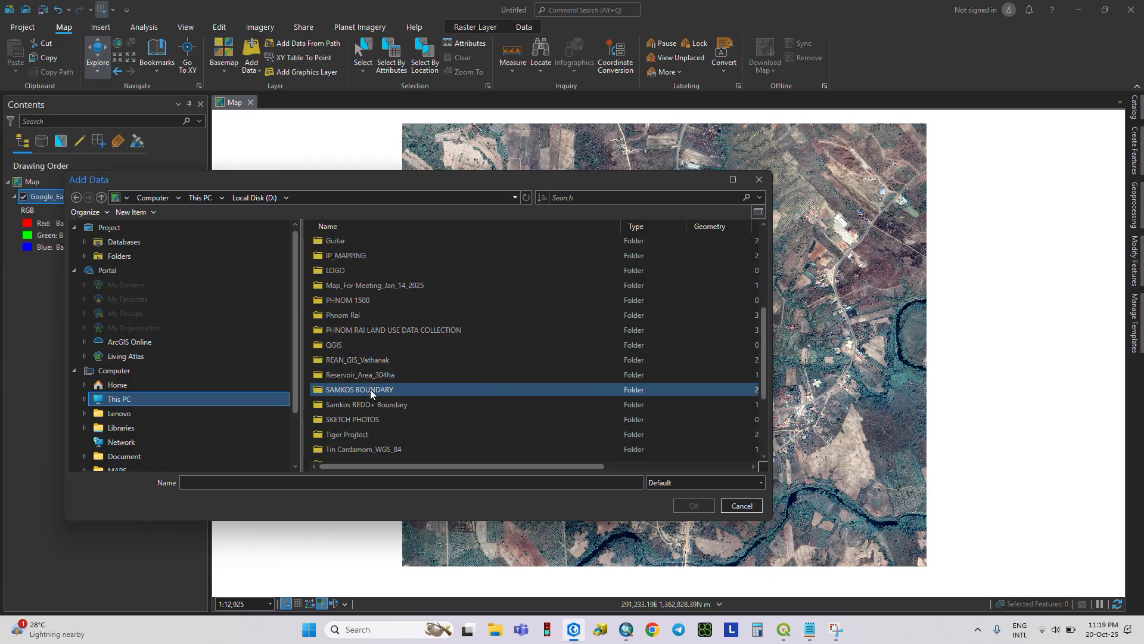
scroll(366, 357, down, 3)
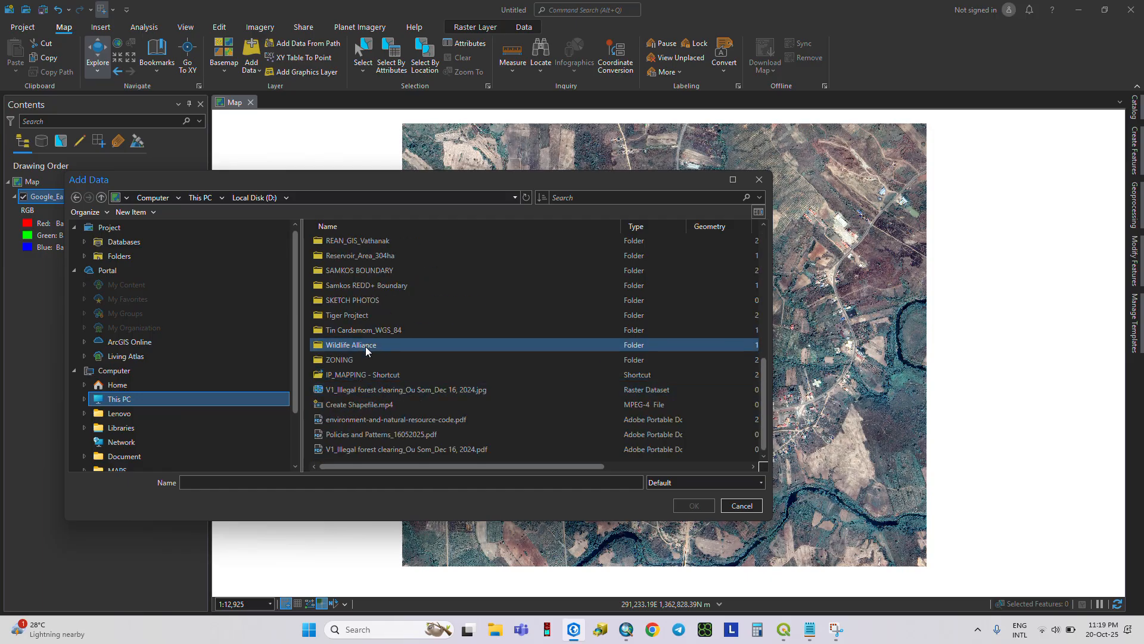
double_click(366, 341)
double_click(356, 288)
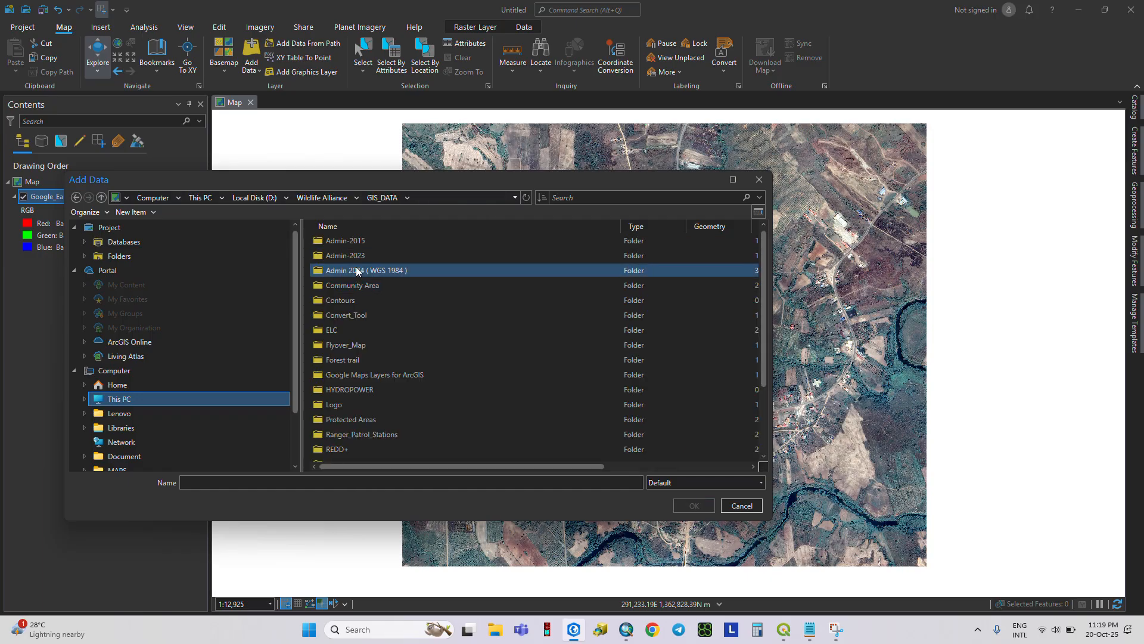
scroll(348, 405, down, 3)
double_click(341, 389)
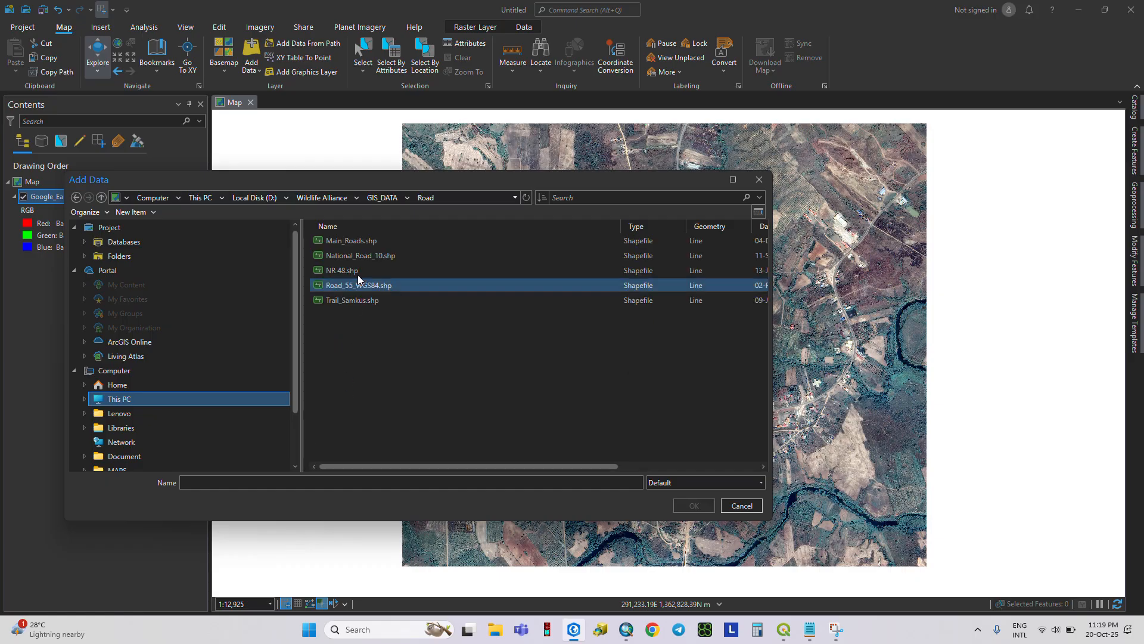
click(362, 240)
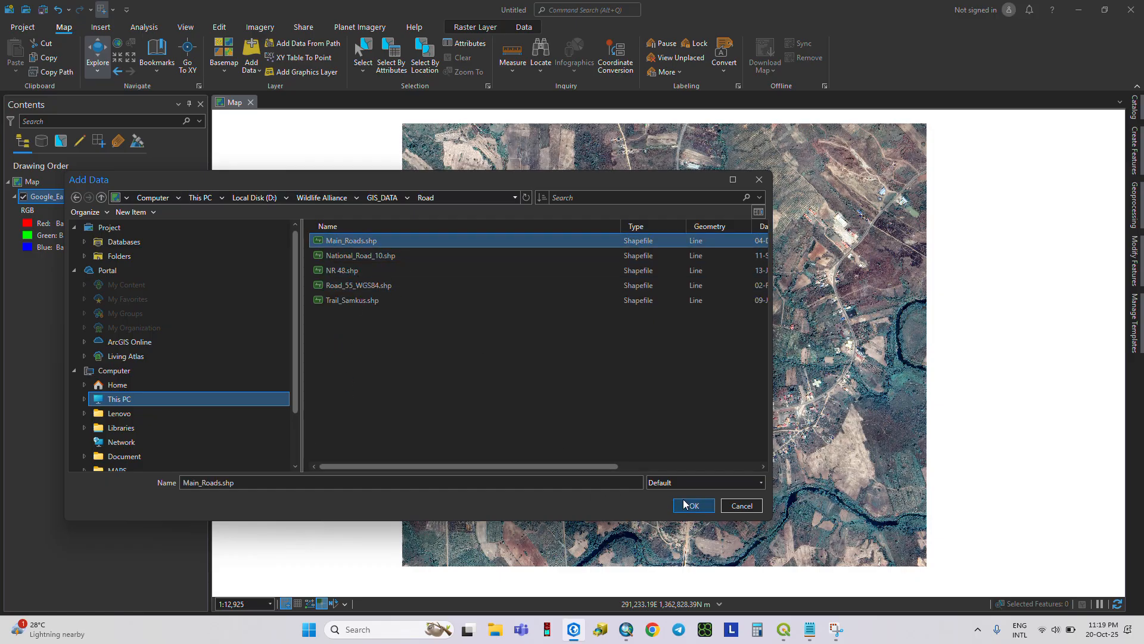
click(694, 505)
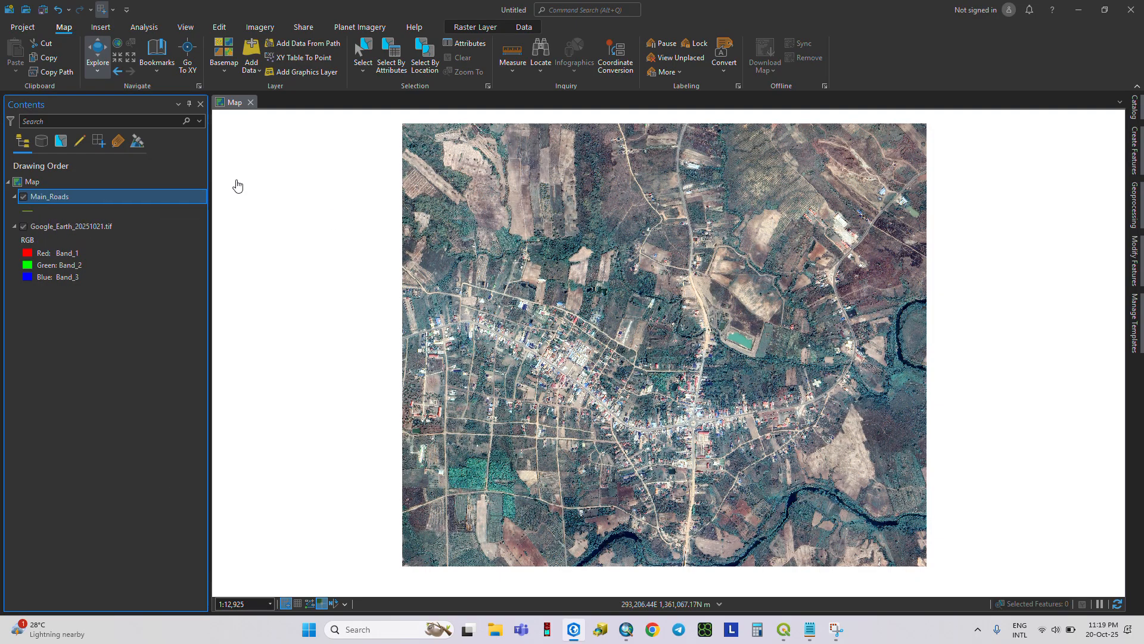
- Symbolize the Main_Roads layer with the Road2 line symbol from the favorites and compare it with the roads on the satellite image
click(30, 211)
click(901, 163)
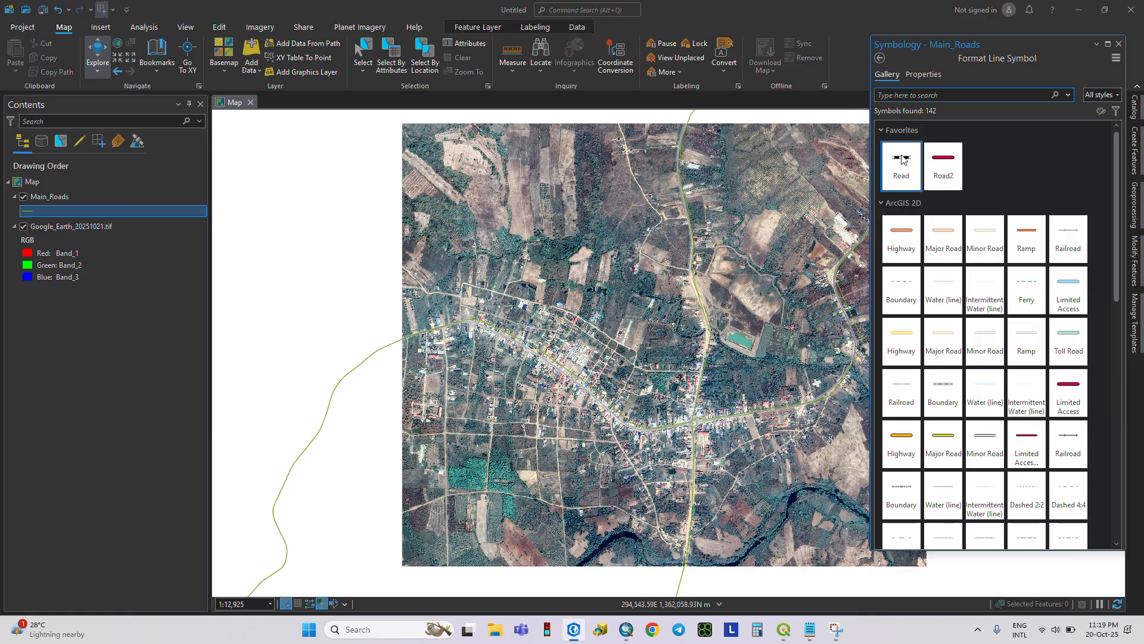
click(934, 167)
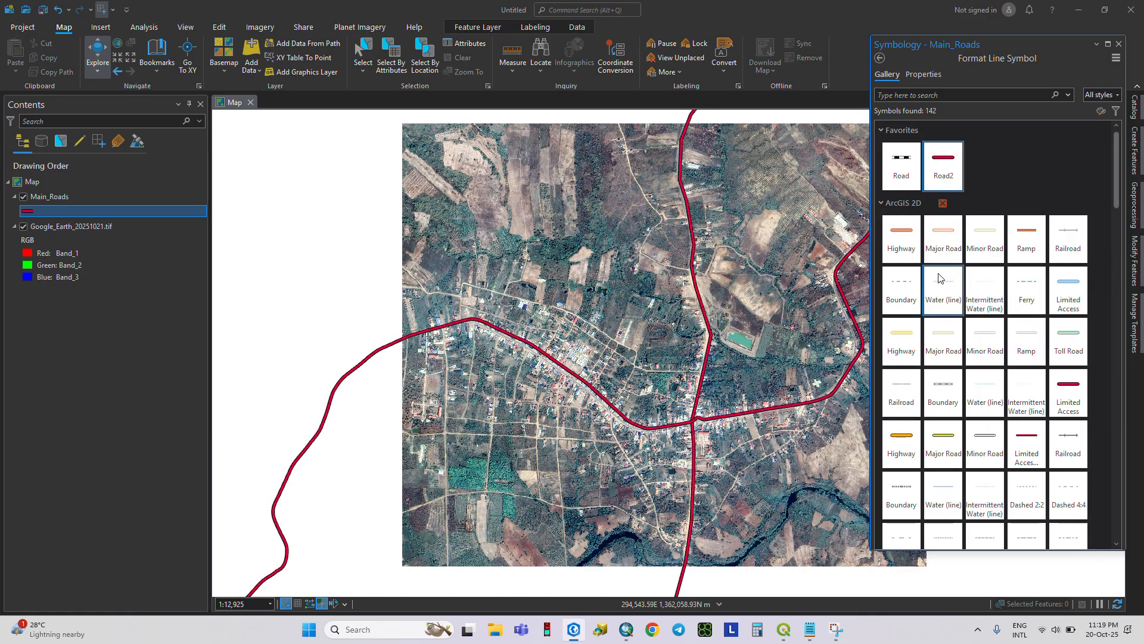
drag(704, 352, 614, 350)
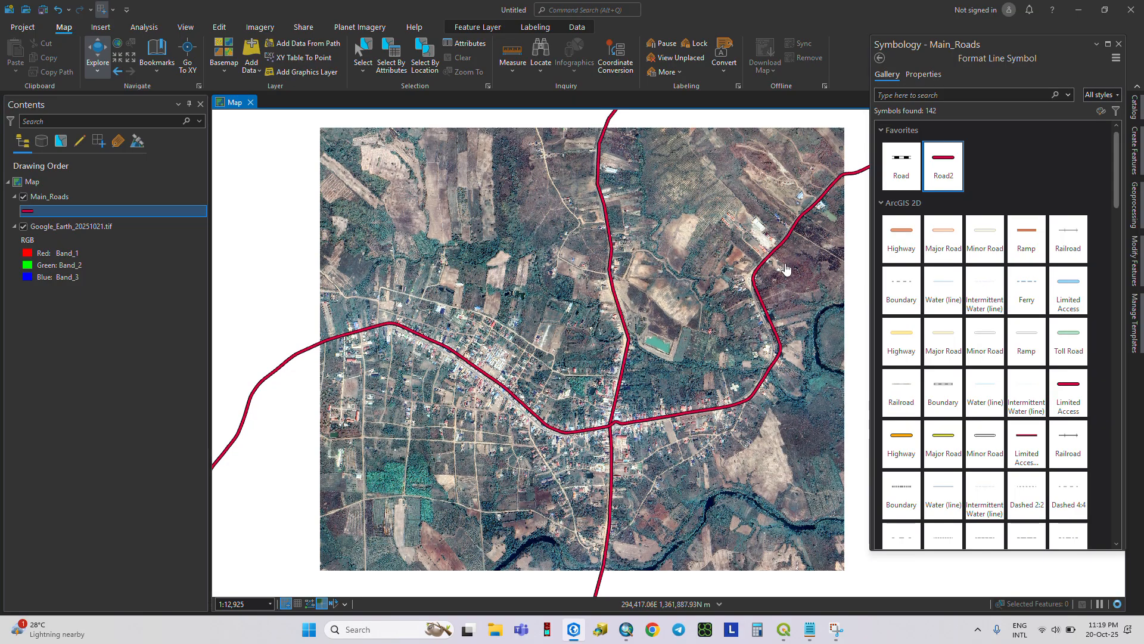